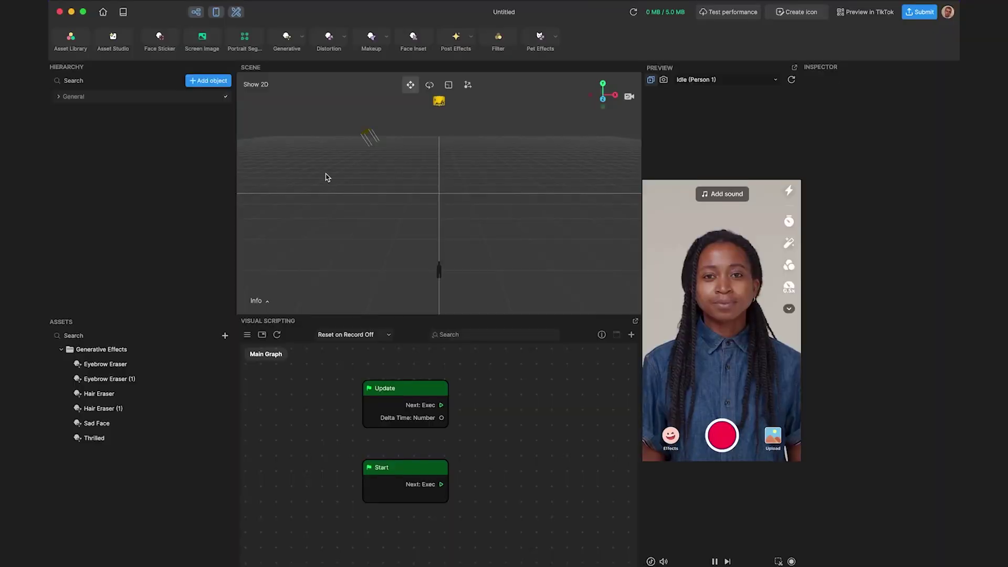
Step: Preview the Hair Eraser and Eyebrow Eraser generative effects, undoing each one
click(216, 84)
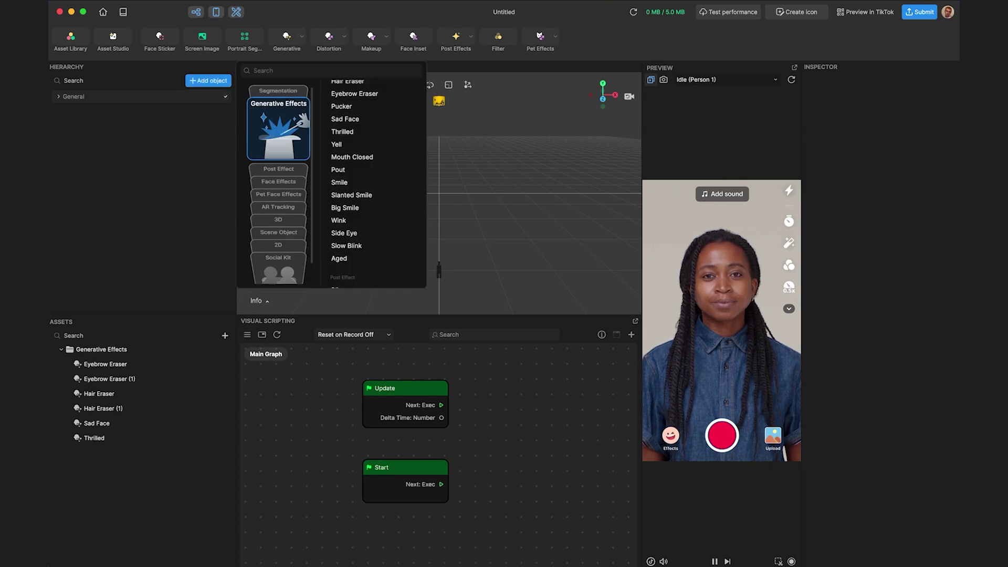
click(350, 101)
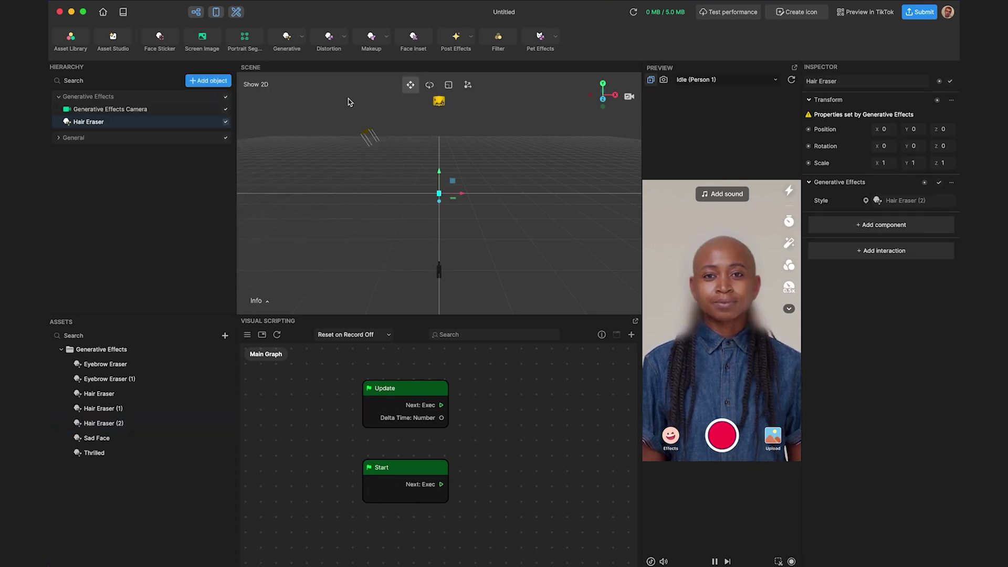
key(super+z)
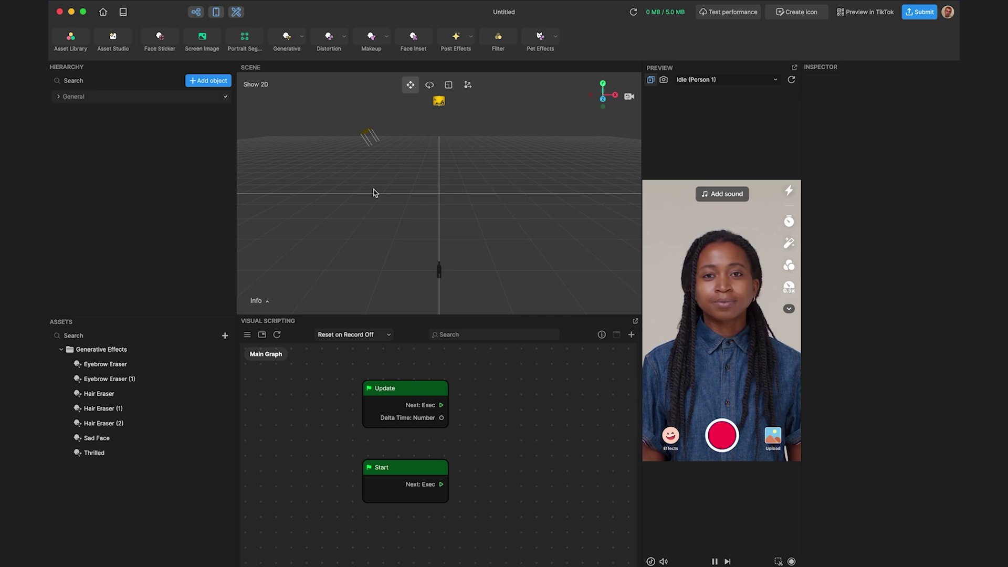
click(215, 86)
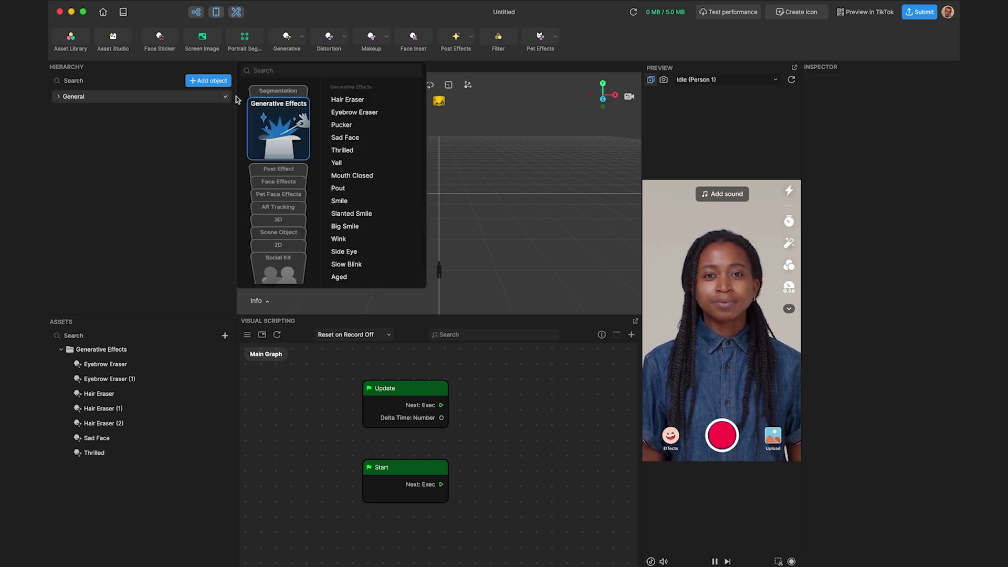
click(348, 112)
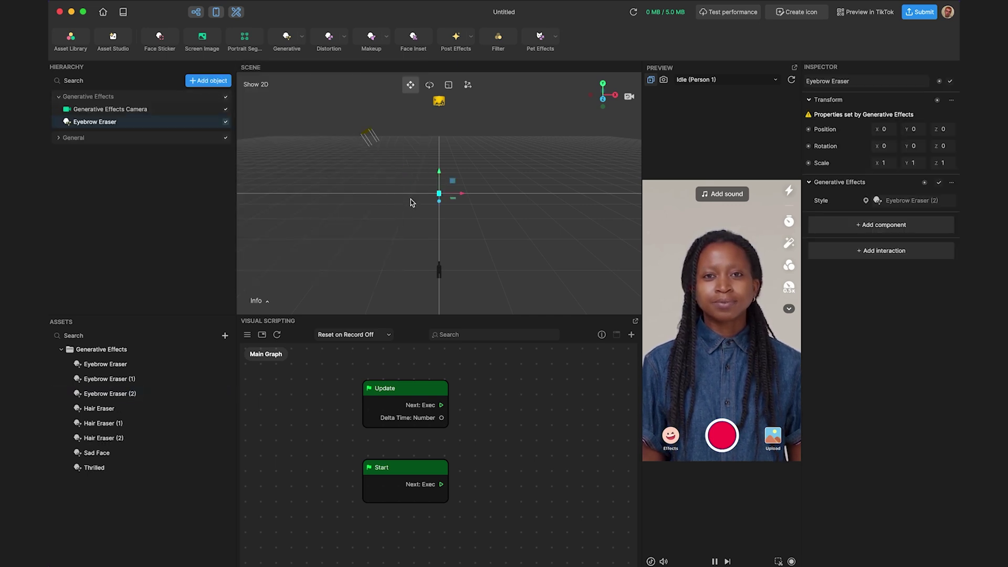
key(super+z)
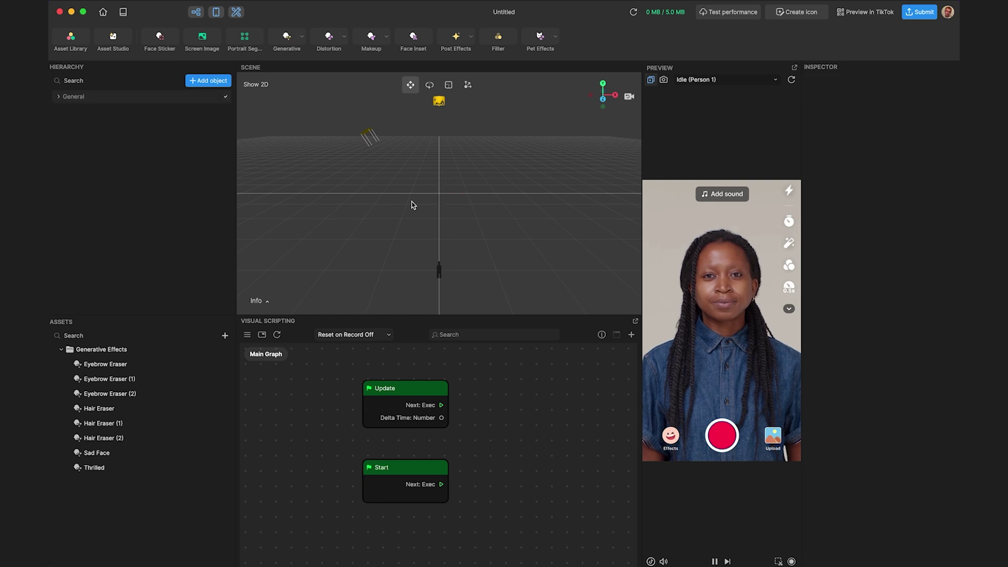
Step: Try and undo the Thrilled effect, then add the Aged generative effect
click(199, 83)
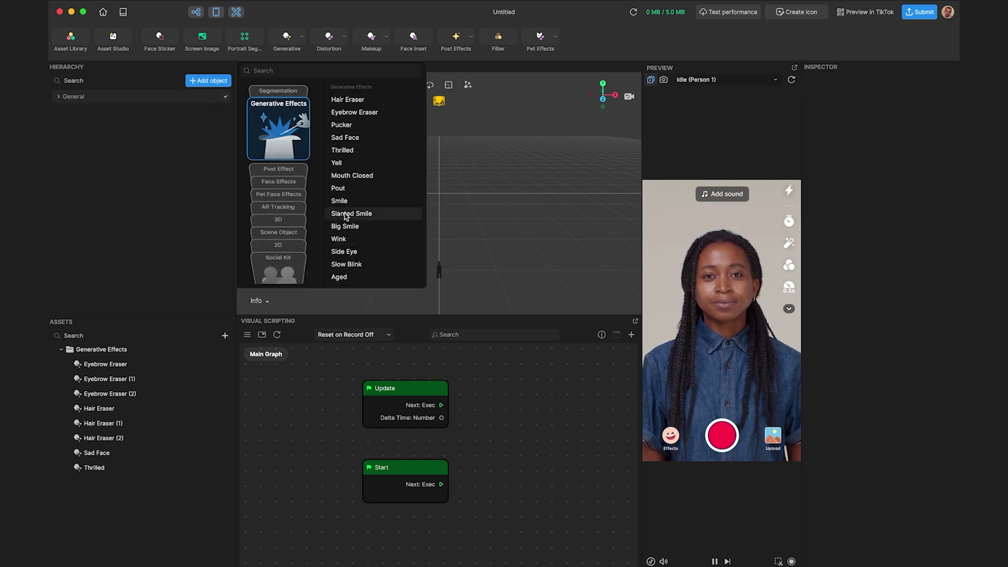
click(342, 150)
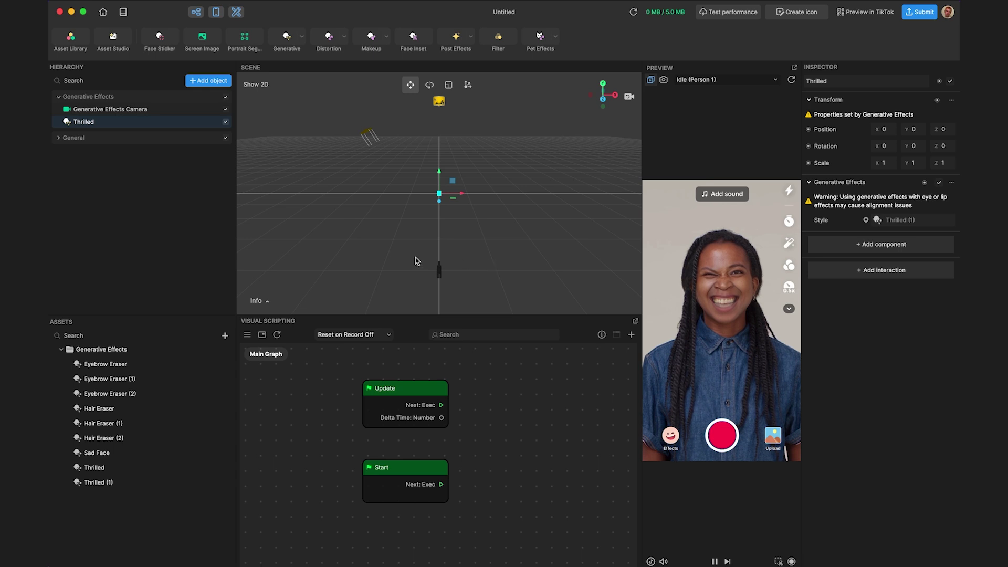
key(super+z)
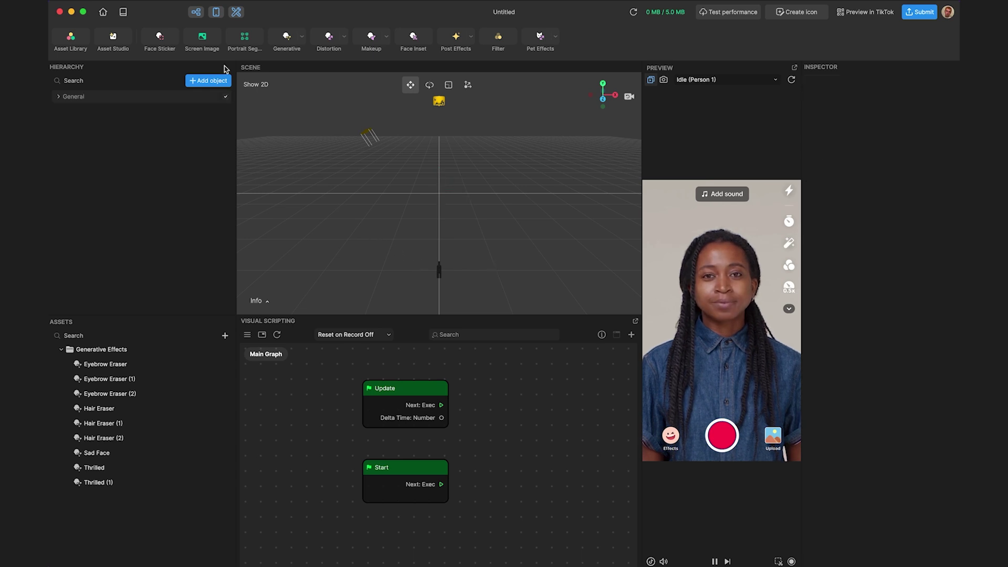
click(208, 80)
click(339, 277)
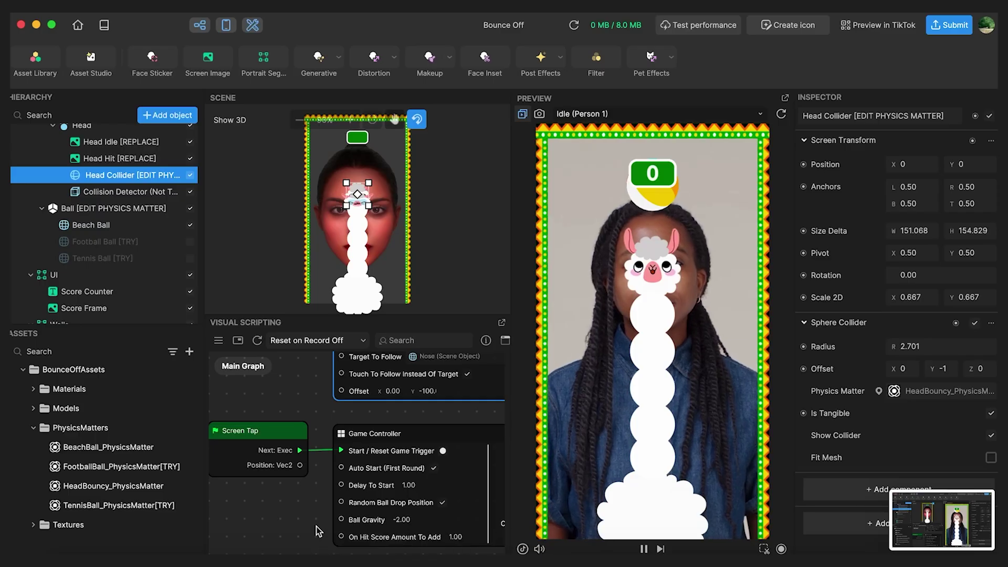
Step: Pan the Bounce Off scene slightly left and select Beach Ball in the Hierarchy
drag(288, 303, 265, 274)
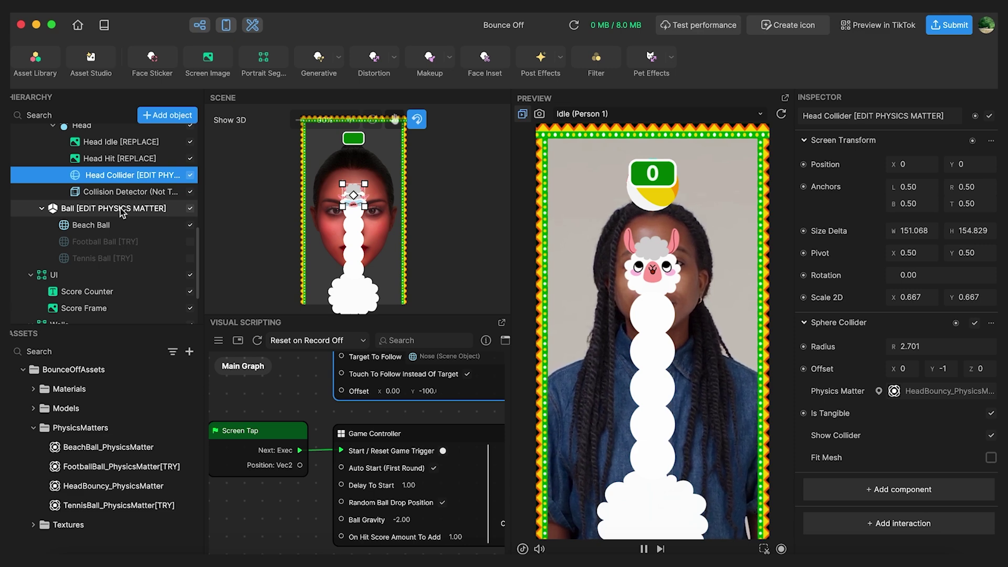
click(105, 229)
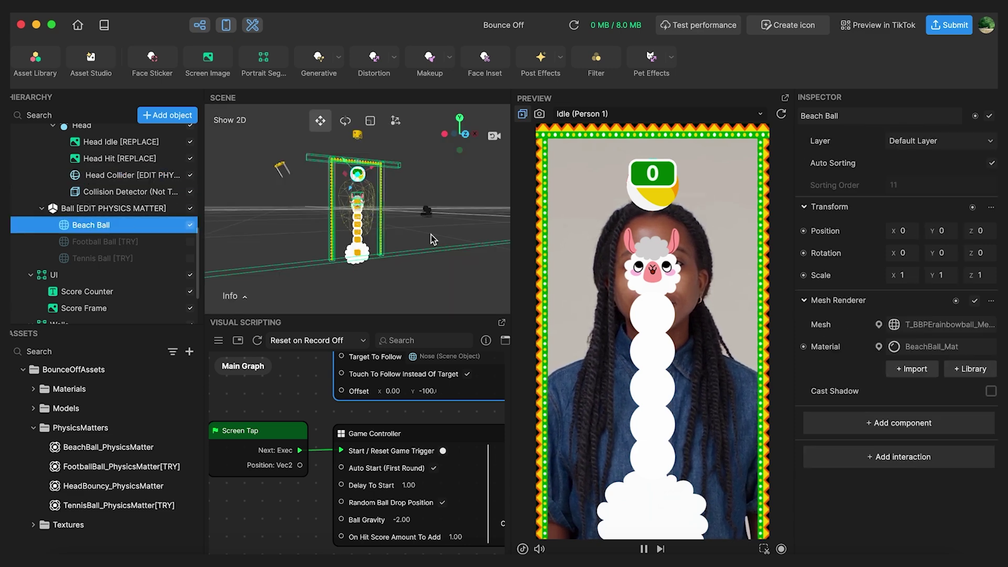
Step: Add a Rigid Body and a collider component to the Beach Ball
click(821, 424)
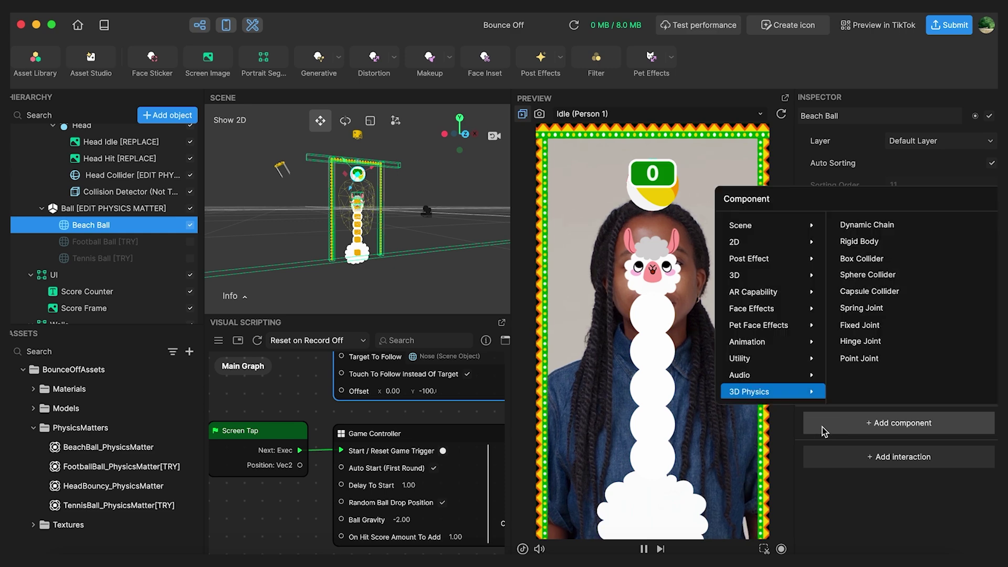
click(859, 241)
scroll(892, 357, down, 3)
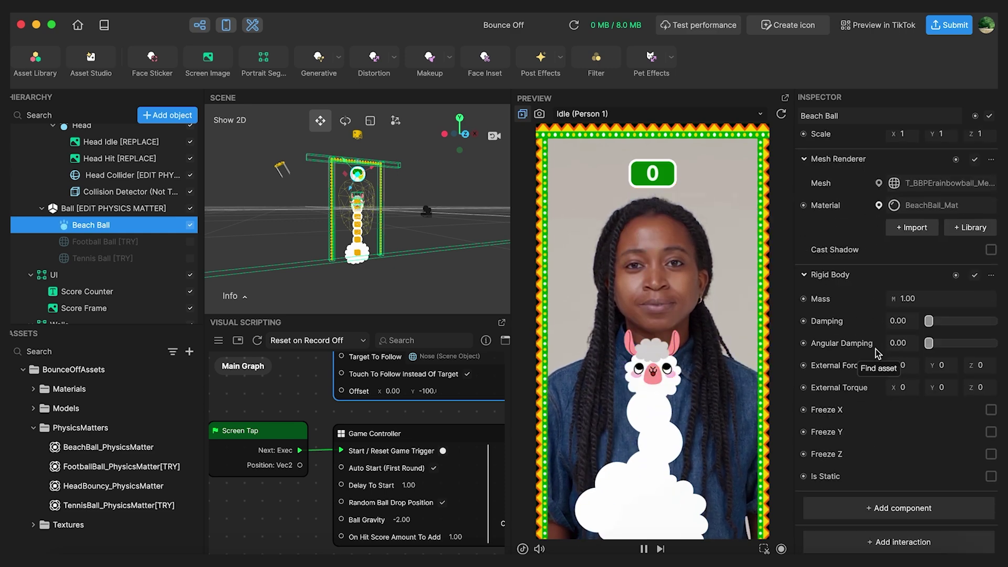
click(865, 513)
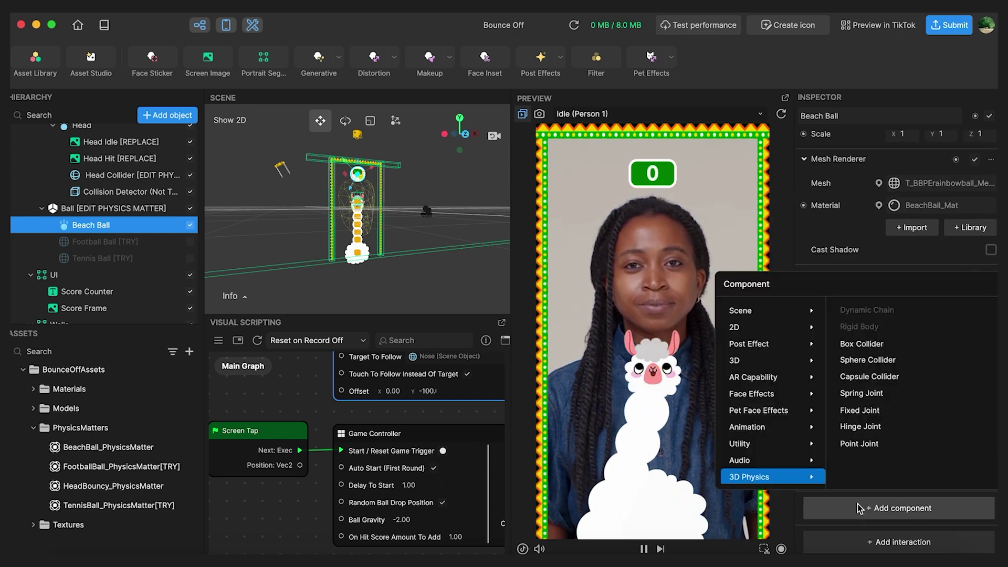
click(872, 366)
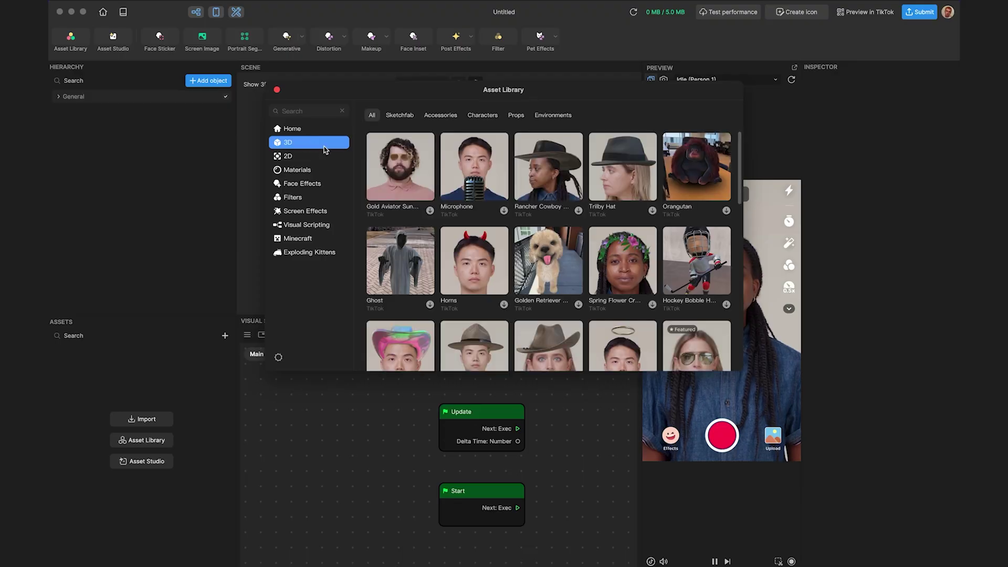
Step: Browse the library's 2D, Materials, Face Effects, Filters, Screen Effects, Visual Scripting and Minecraft categories
click(322, 156)
click(322, 169)
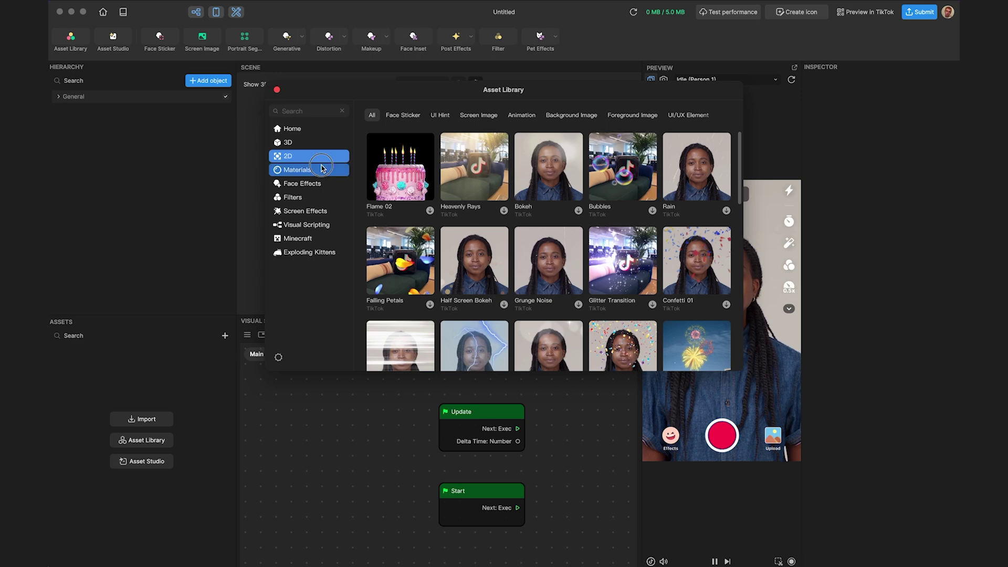
click(322, 184)
click(322, 198)
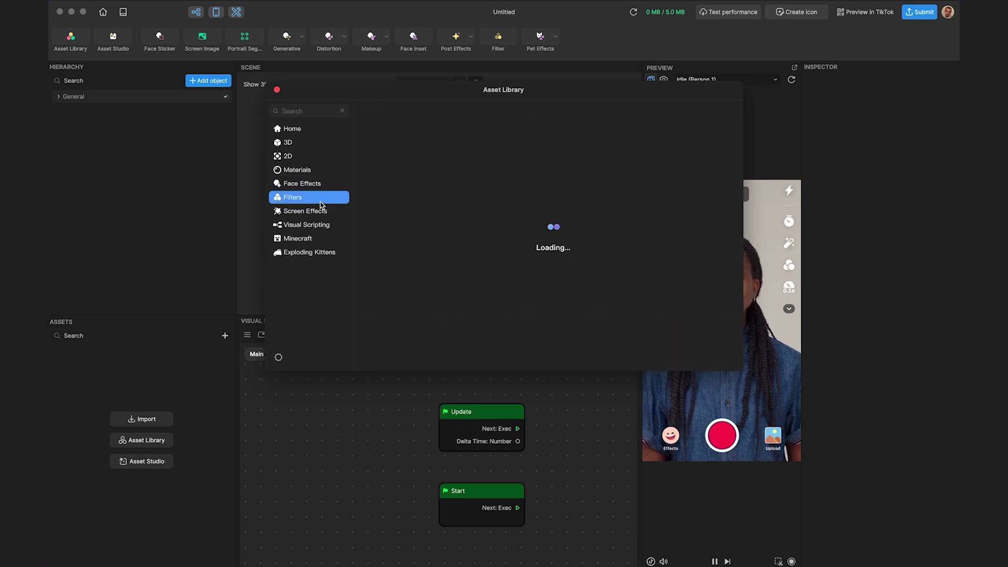
click(326, 211)
click(325, 225)
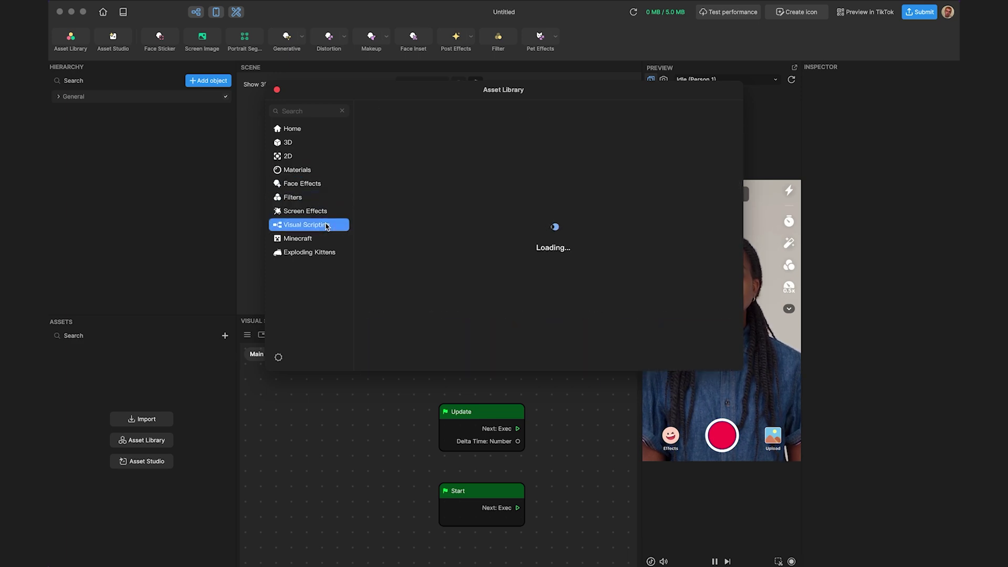
scroll(446, 268, down, 5)
scroll(445, 268, down, 3)
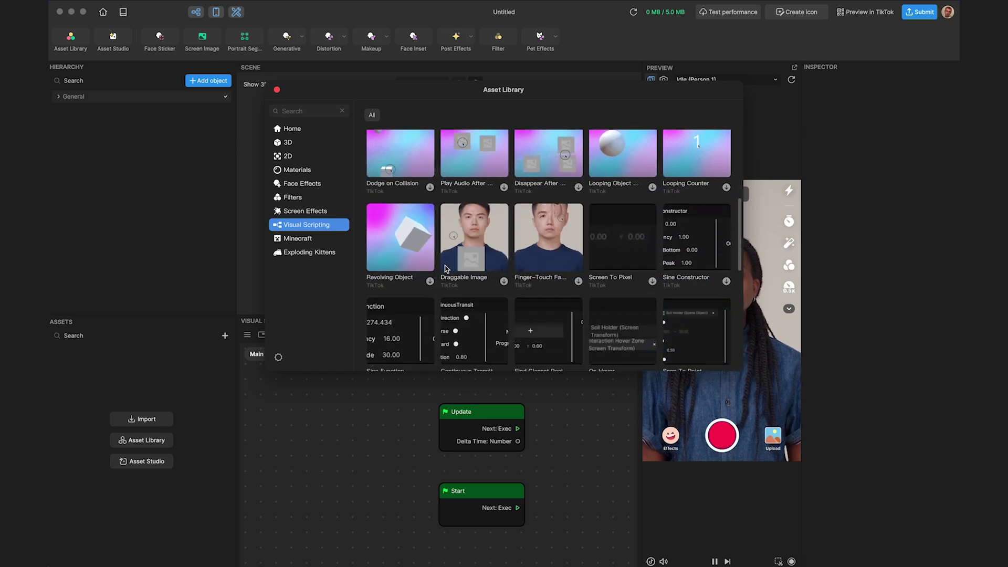
scroll(445, 267, up, 4)
scroll(445, 269, up, 3)
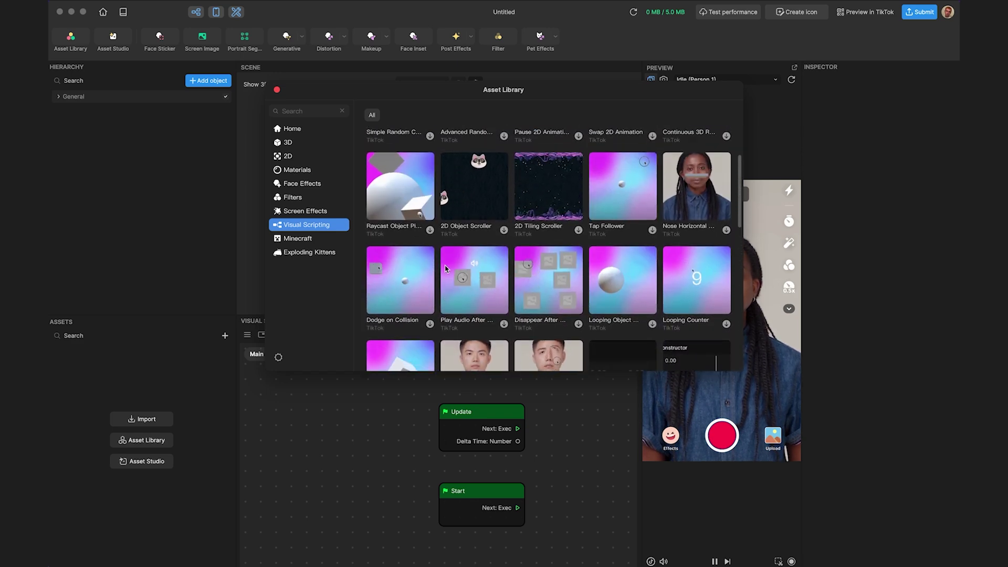
click(312, 239)
scroll(405, 267, down, 6)
scroll(405, 267, down, 2)
scroll(404, 267, up, 5)
Step: Download the Tiger Skin material from the Materials category into the project
click(291, 174)
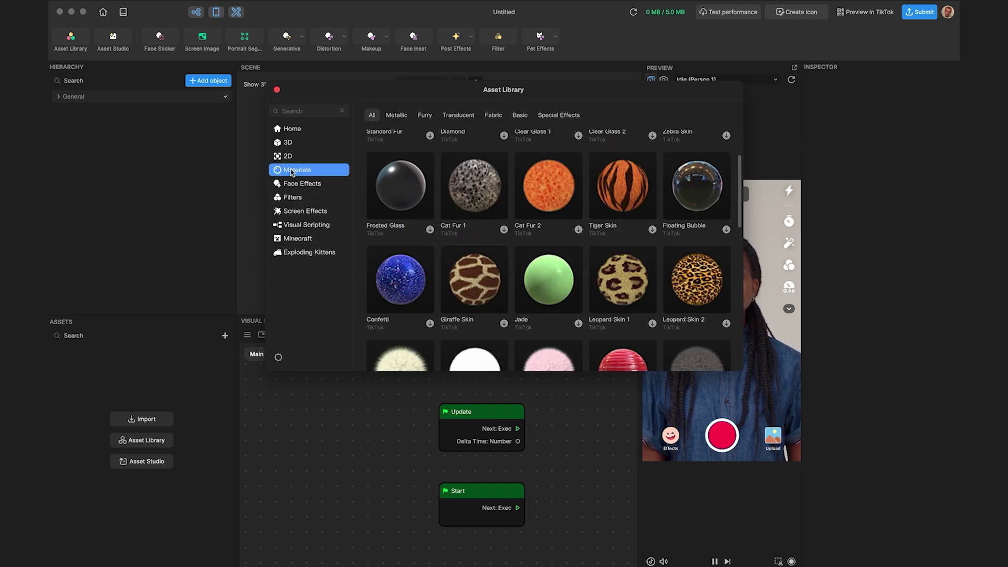
click(652, 232)
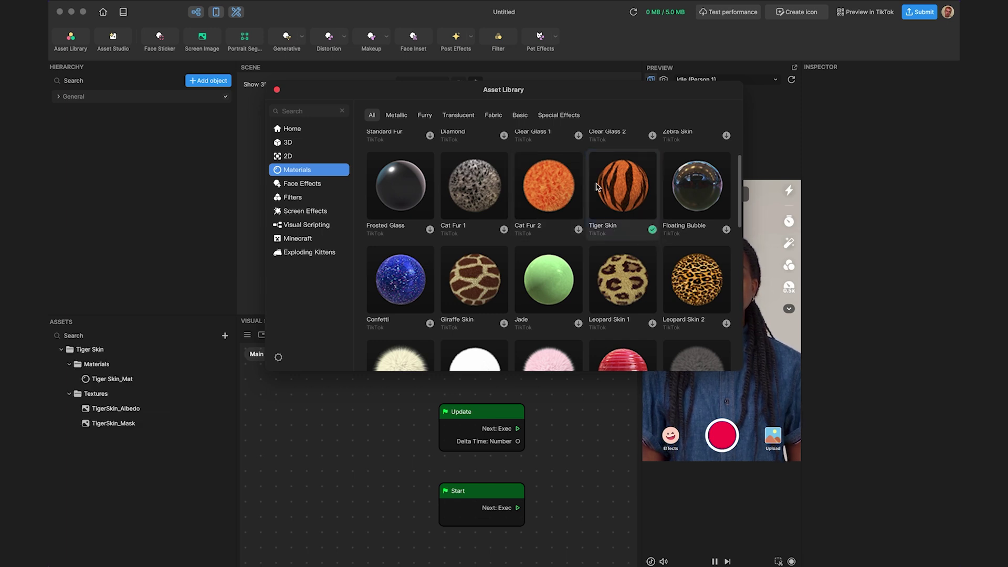
click(301, 143)
Step: Close the library and assign Tiger Skin_Mat to RancherCowboyHat_Mesh's material
scroll(557, 192, up, 2)
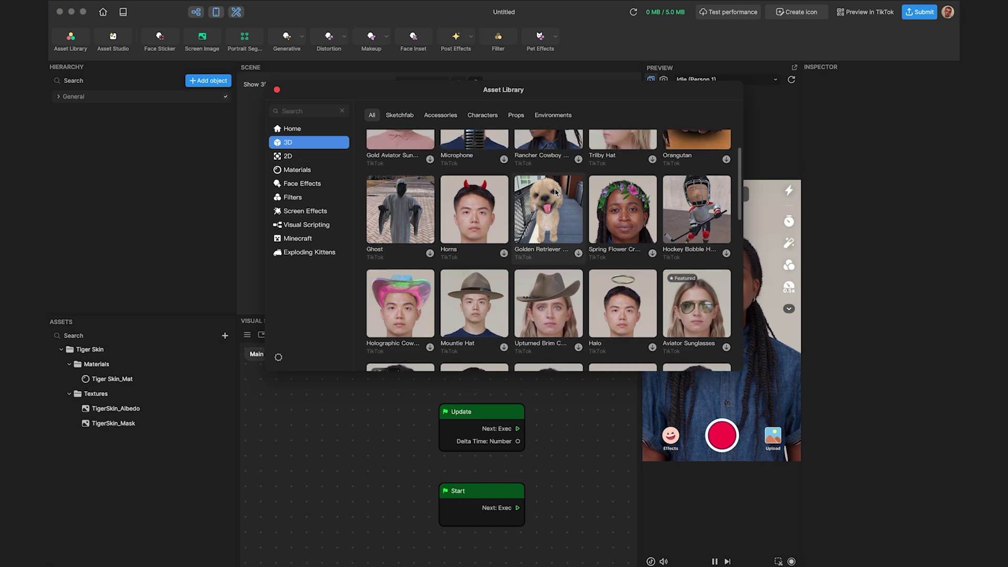
scroll(556, 192, up, 2)
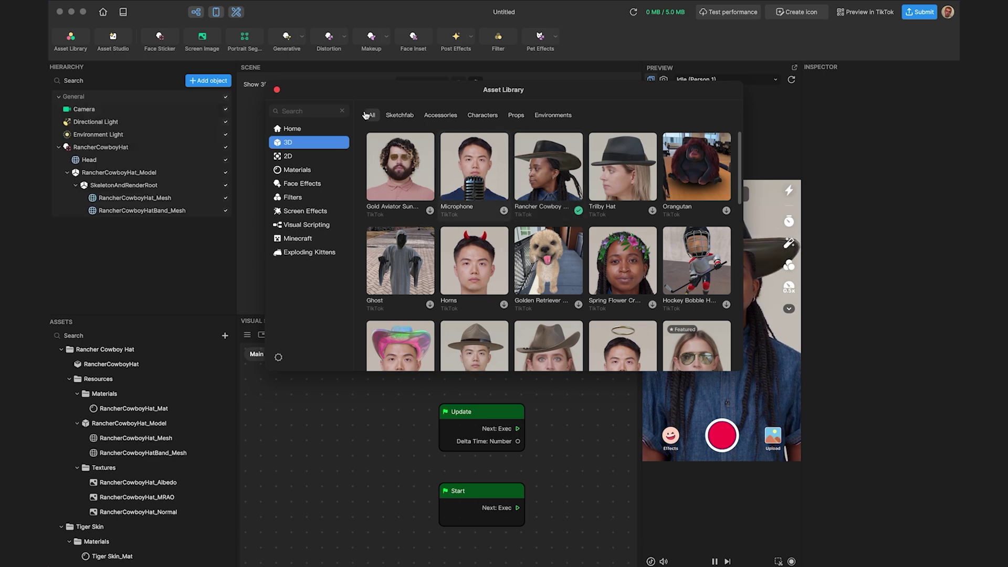
click(276, 90)
click(113, 197)
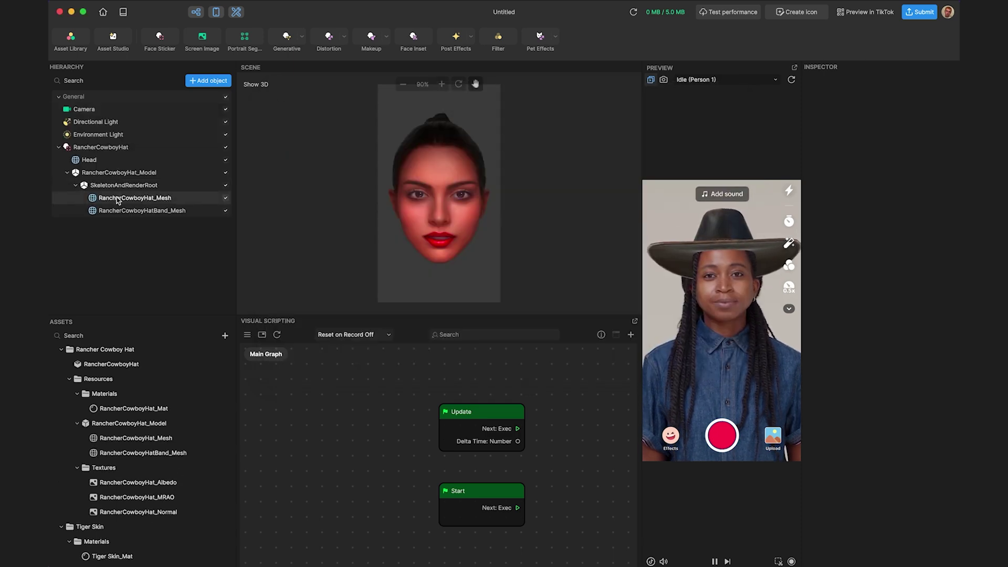
click(895, 261)
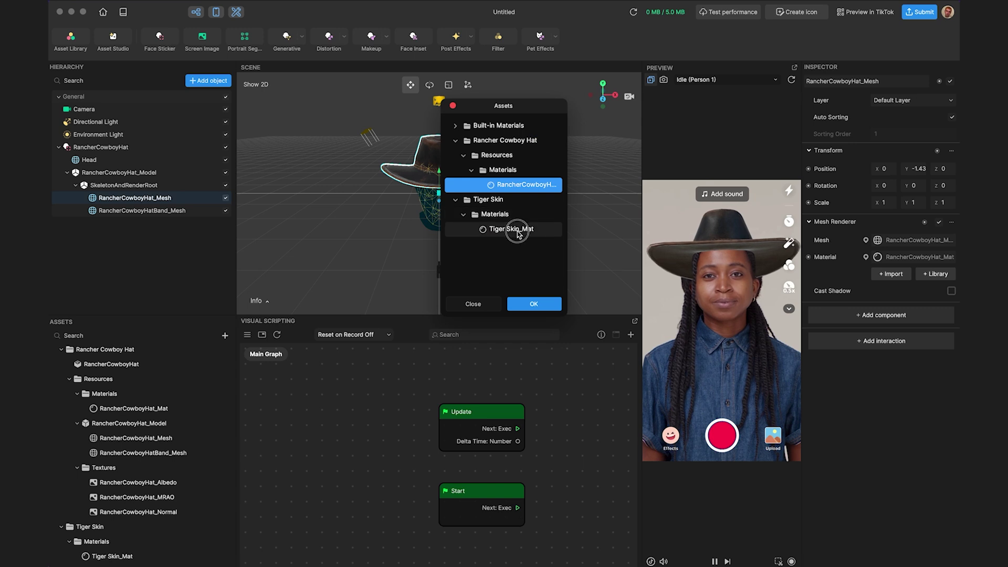
click(518, 229)
click(531, 307)
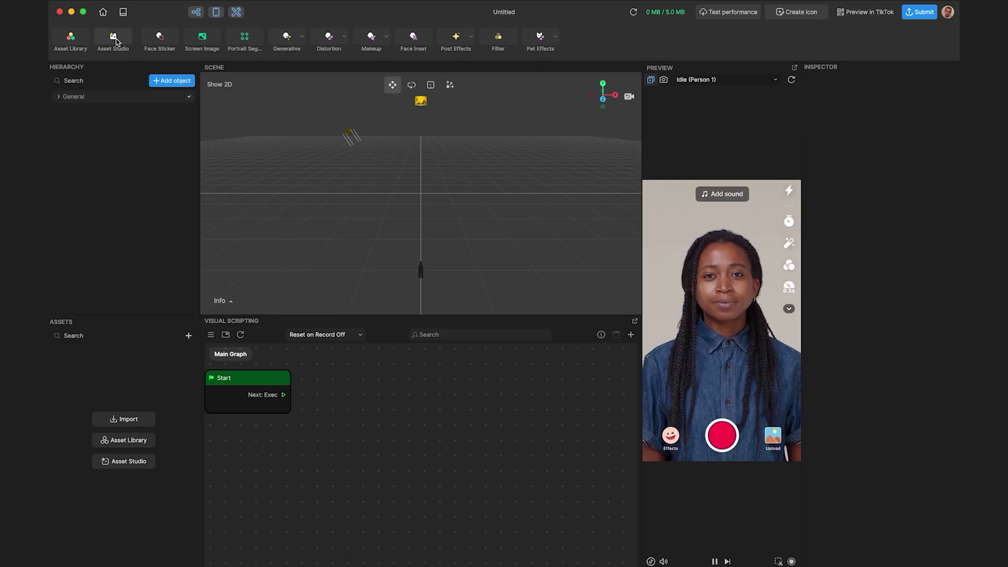
Step: Generate pixel-style stickers in Asset Studio from the cheeseburger prompt
click(113, 39)
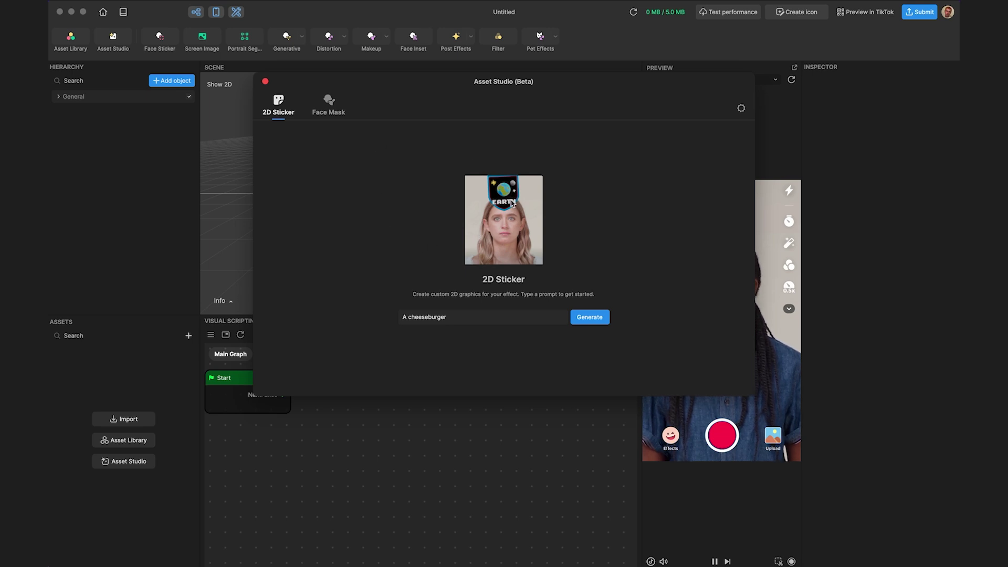
click(469, 319)
drag(469, 319, 376, 318)
click(455, 317)
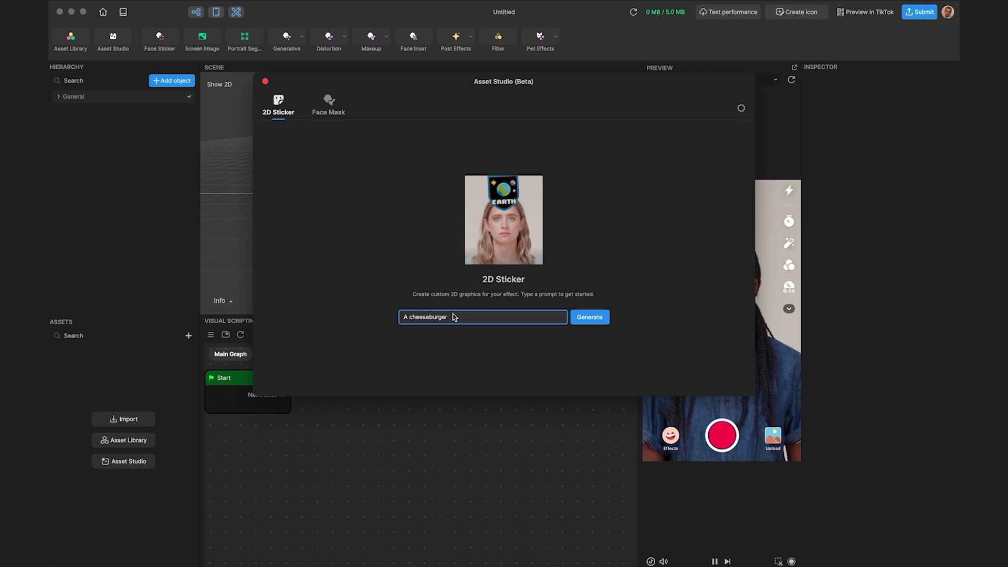
click(581, 317)
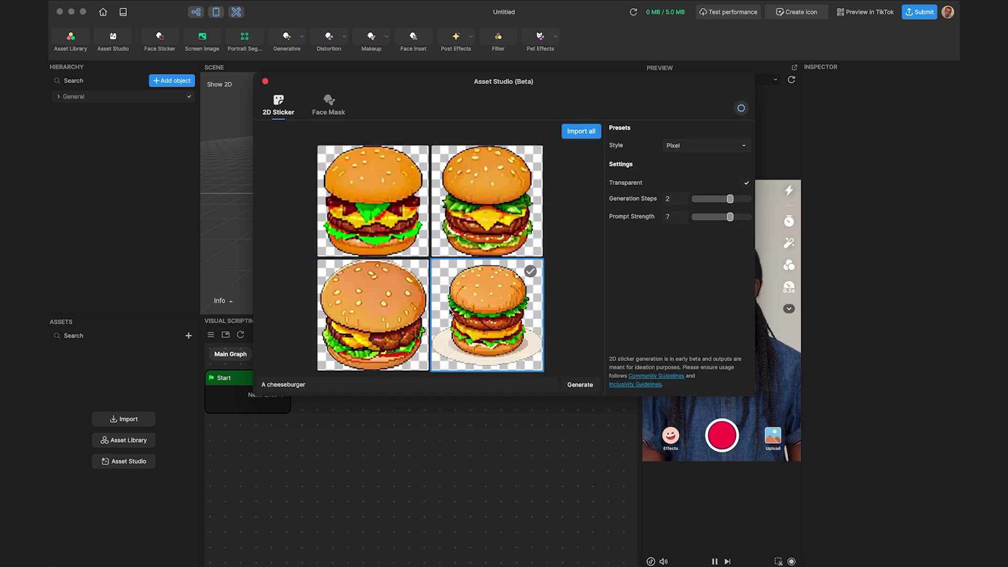
Step: Import three of the burger stickers as textures, then switch to Face Mask generation
click(460, 291)
click(399, 308)
click(457, 241)
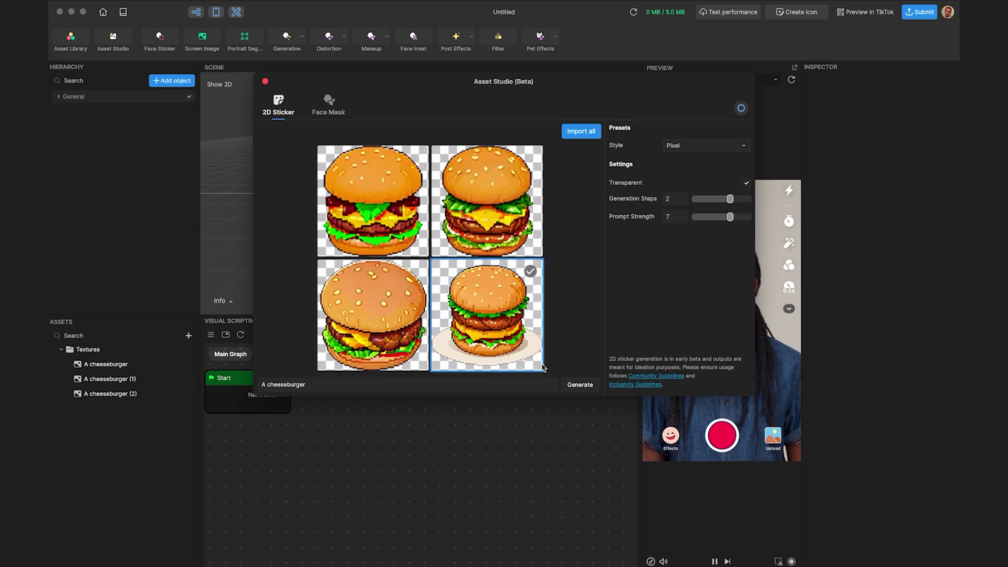
click(576, 385)
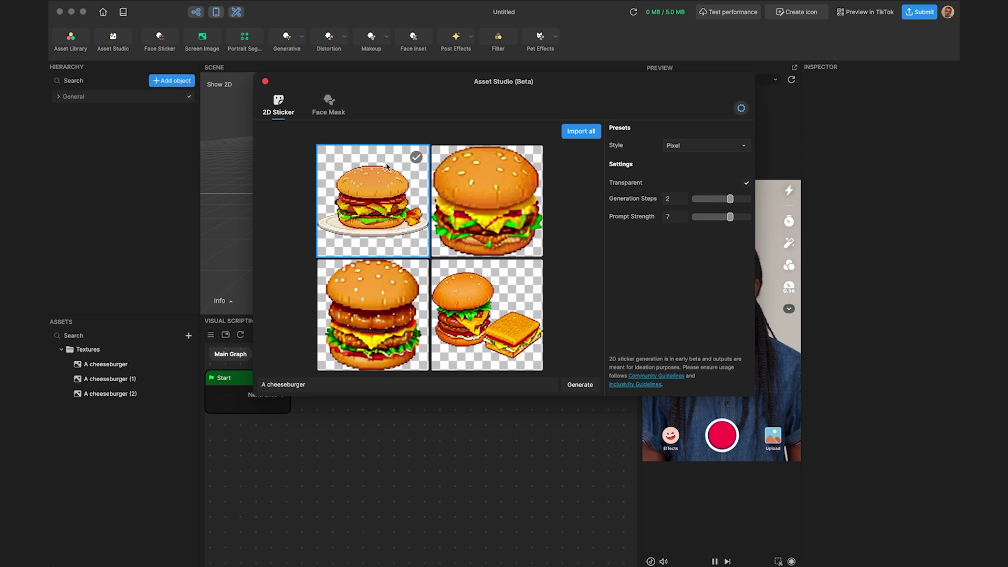
click(336, 108)
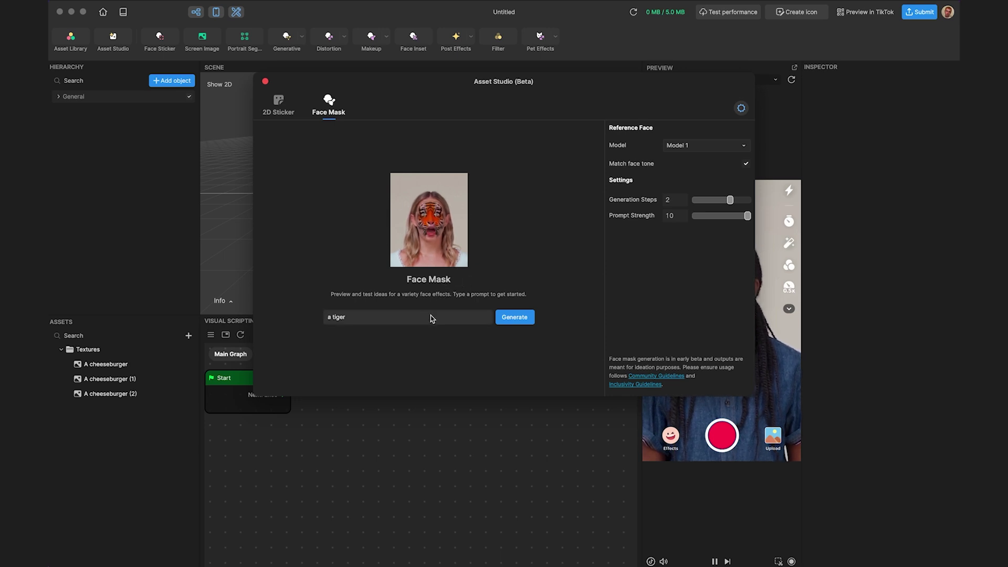
Step: Generate 'a tiger' face masks, then change the prompt to 'alpaca' and generate again
click(500, 318)
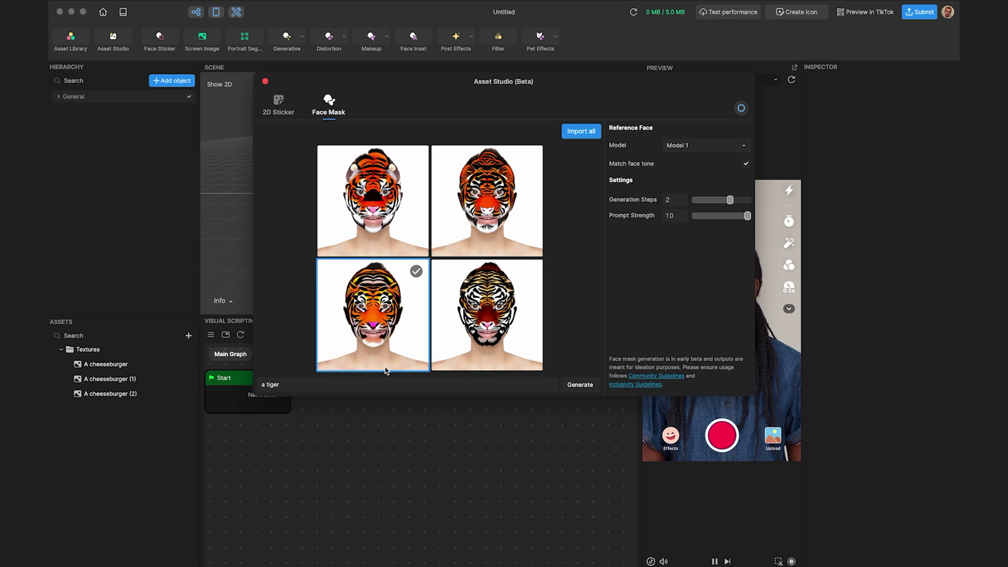
click(372, 385)
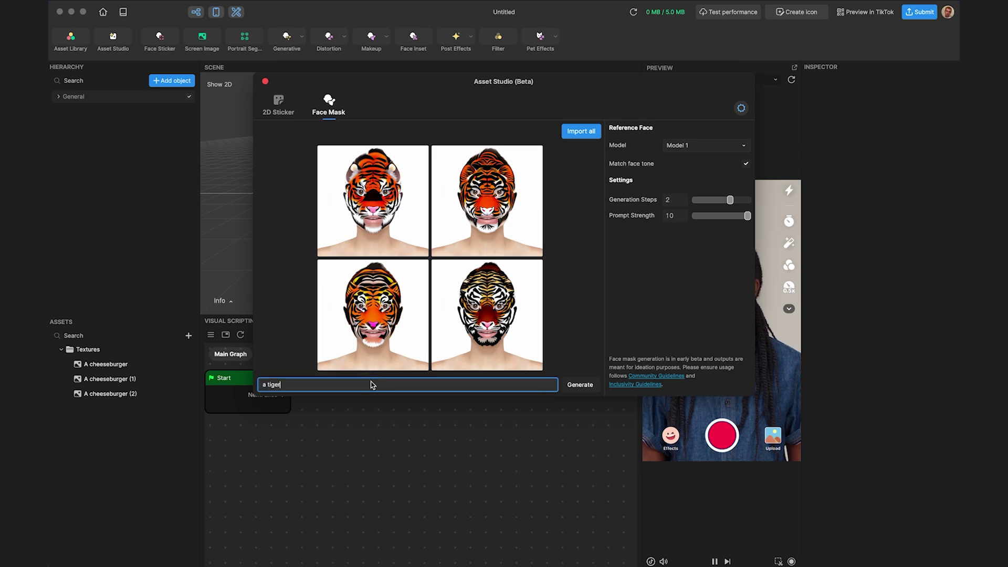
key(BackSpace)
key(BackSpace)
key(BackSpace)
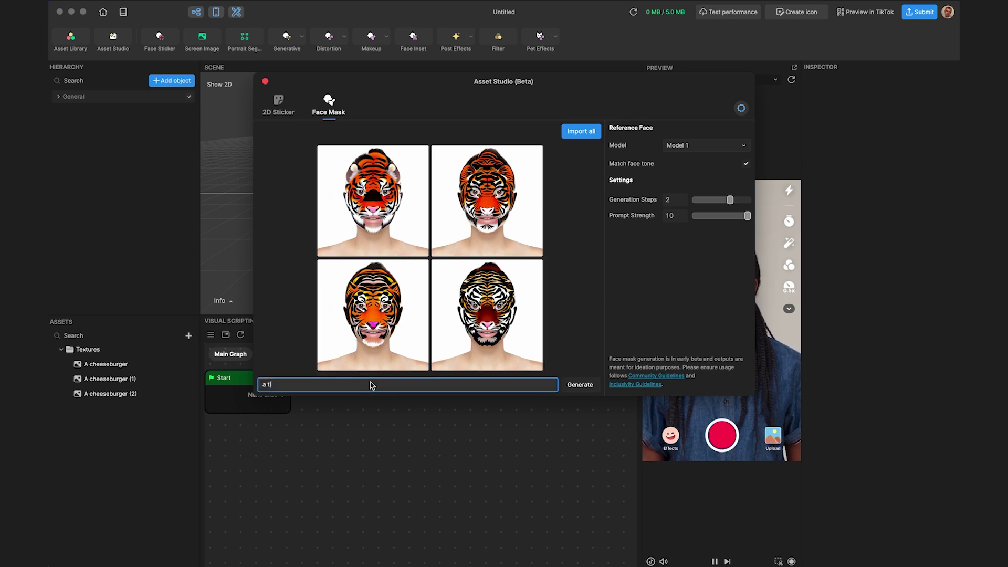
text(ca)
key(Return)
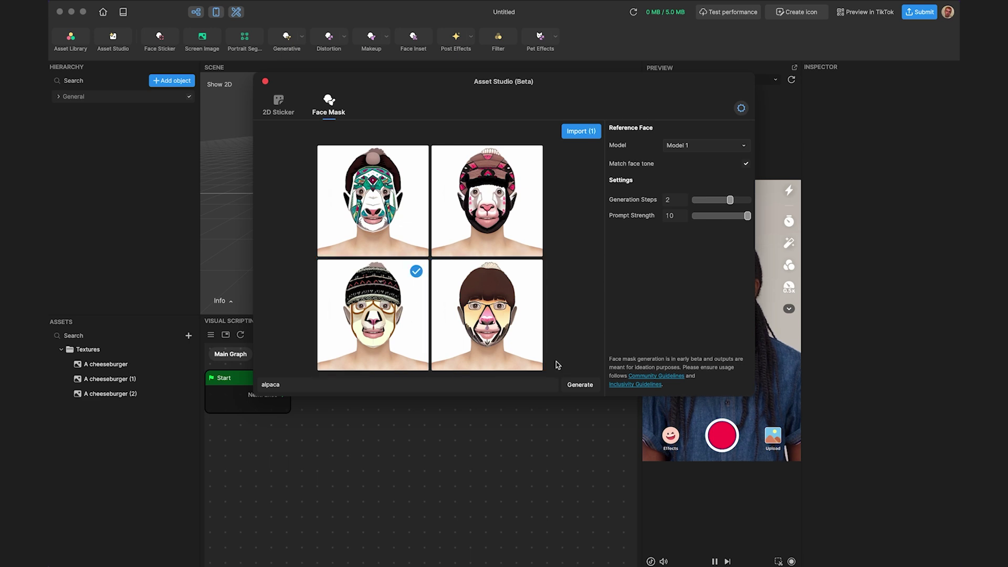
Step: Import the selected alpaca face mask and close Asset Studio
click(581, 131)
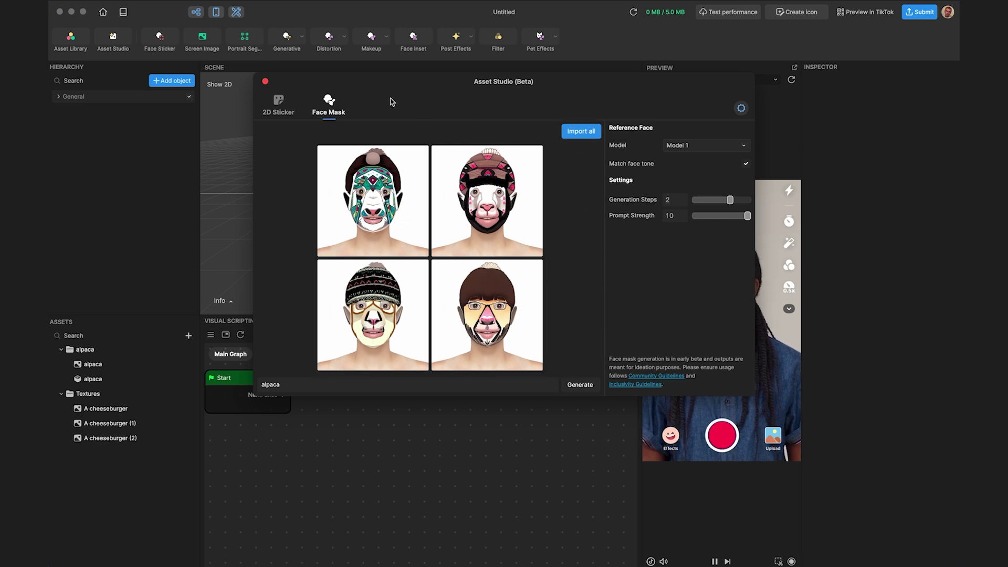
click(266, 82)
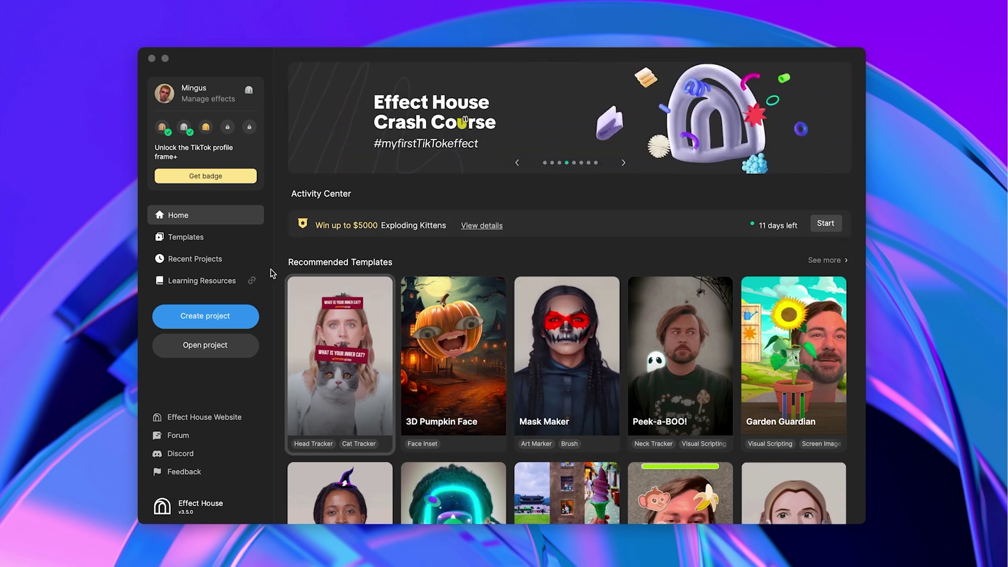
Step: Open Templates, scroll the grid and create a project from the Art Maker card
click(221, 246)
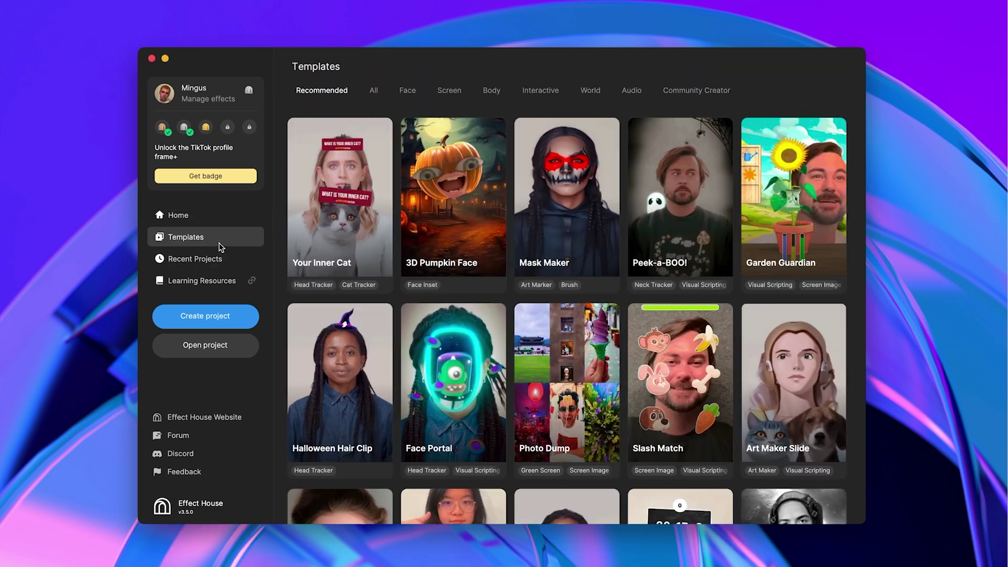
scroll(546, 429, down, 15)
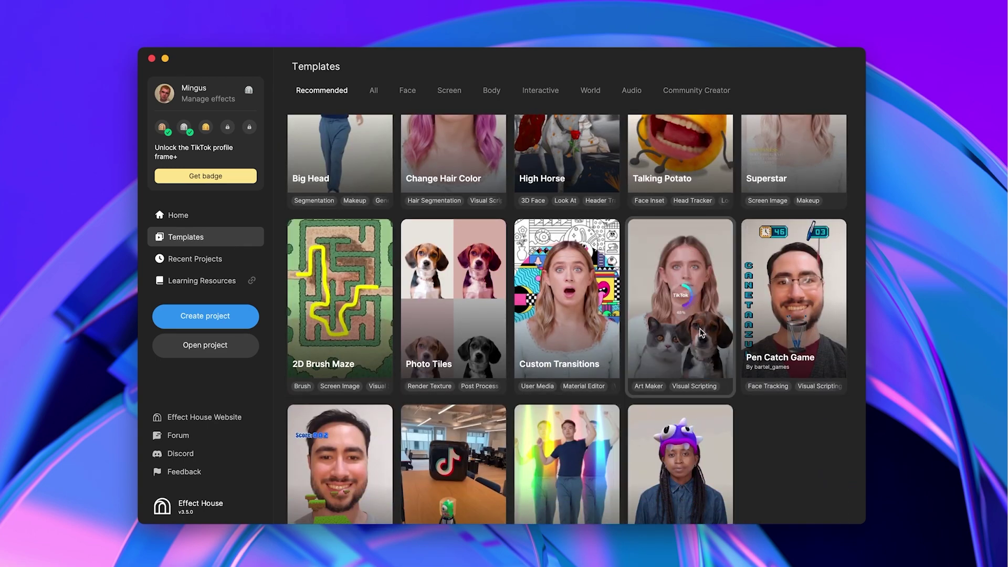
click(694, 319)
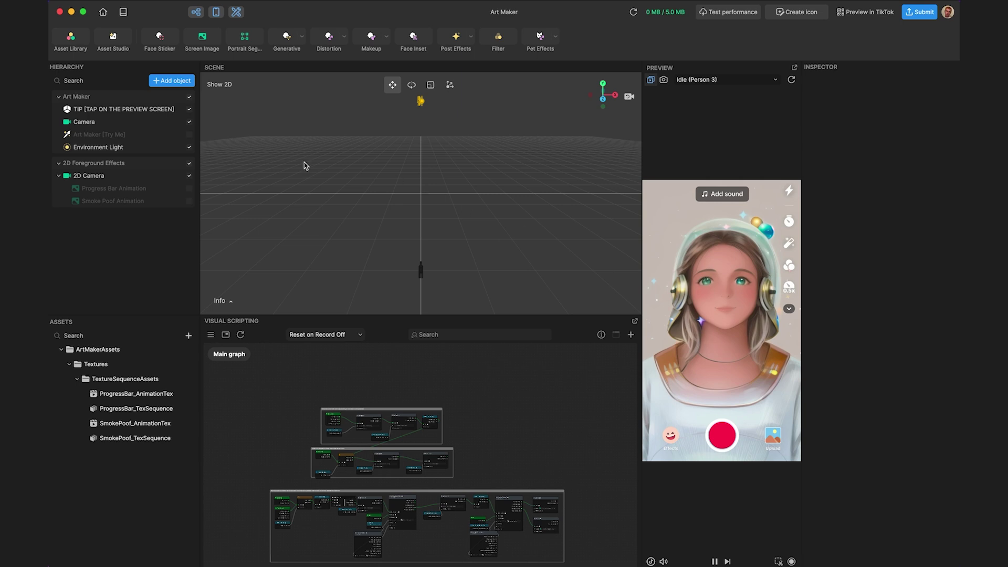
Step: Select Art Maker [Try Me] and open its Generate artwork Edit Style window
click(136, 141)
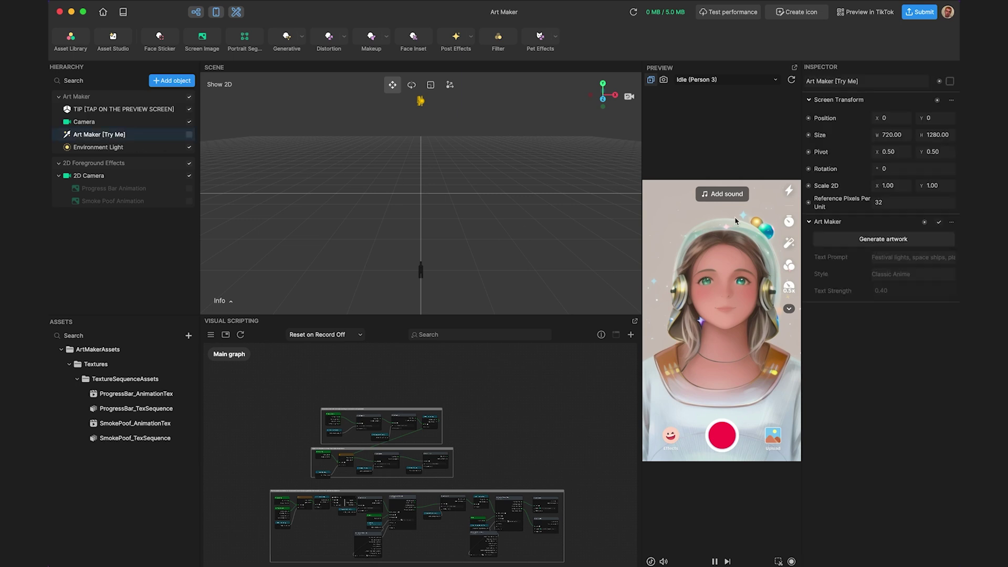
click(891, 241)
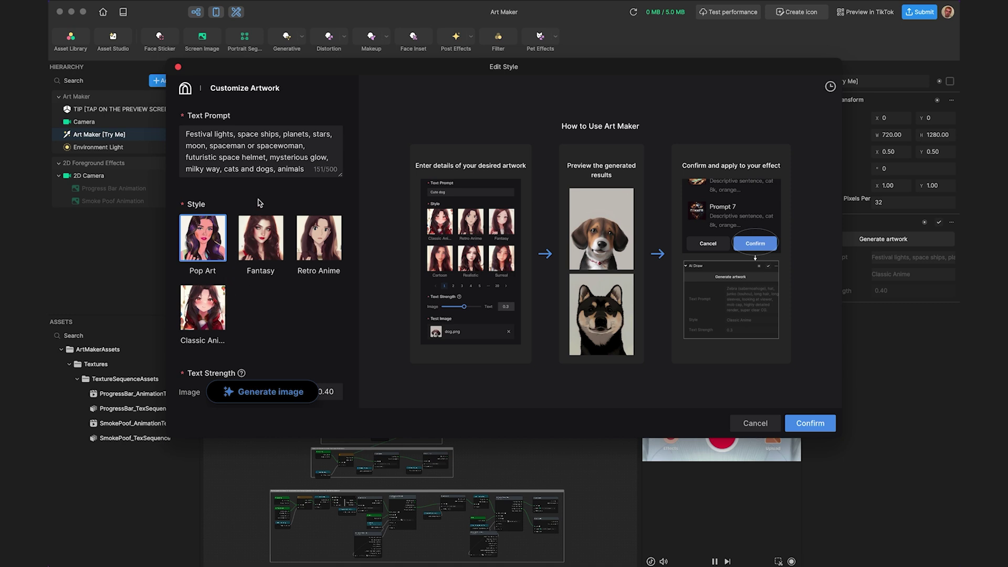
Step: Replace the Art Maker prompt with a festive holiday prompt in Pop Art style and start generating artwork
drag(305, 169, 151, 135)
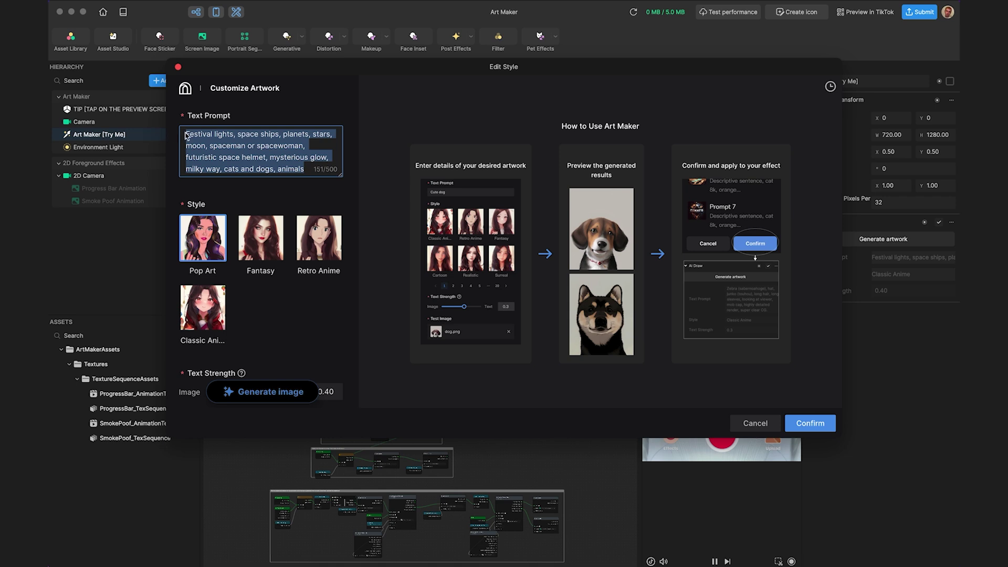
key(BackSpace)
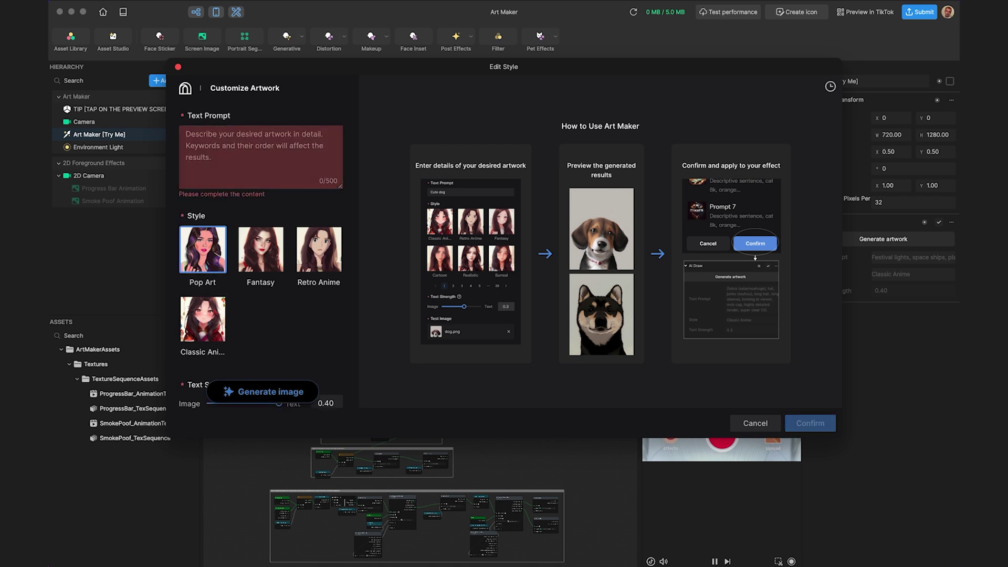
text(A c)
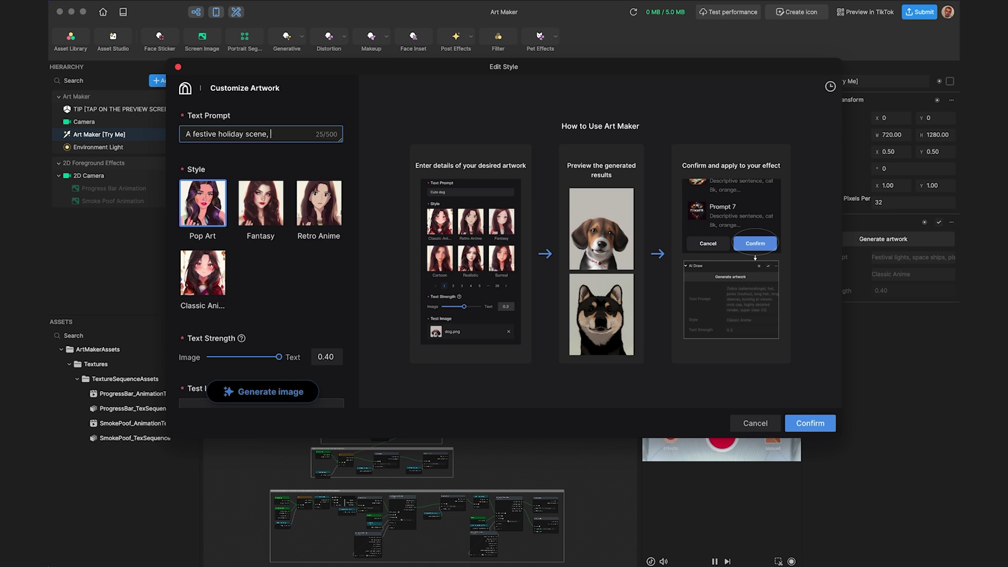
text(rful, snow falling, happy)
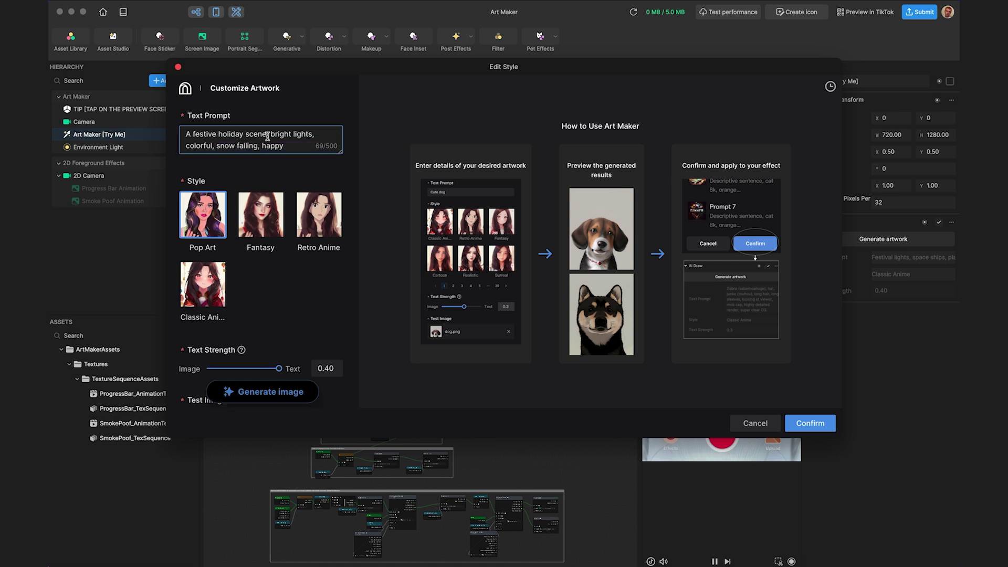
click(811, 423)
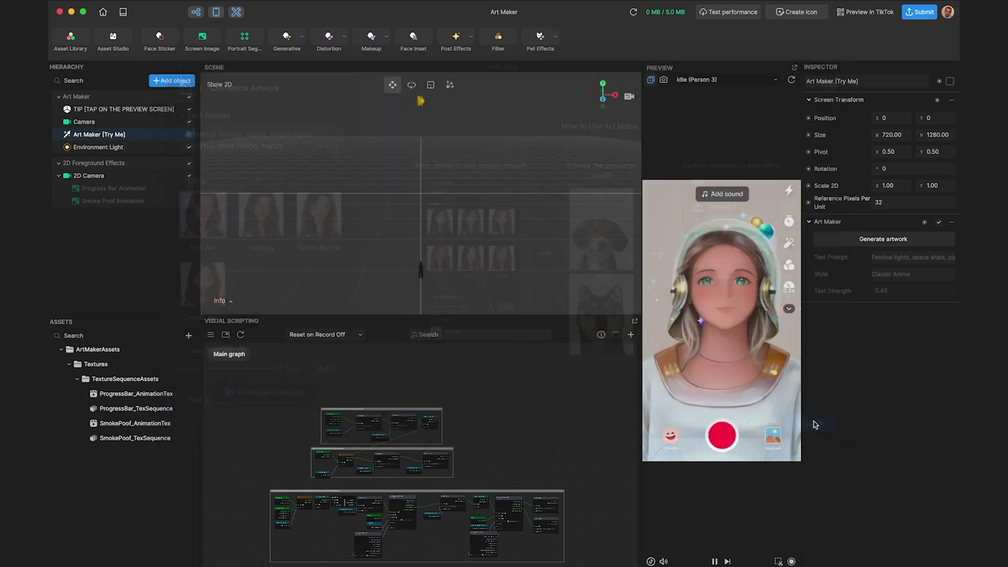
click(713, 305)
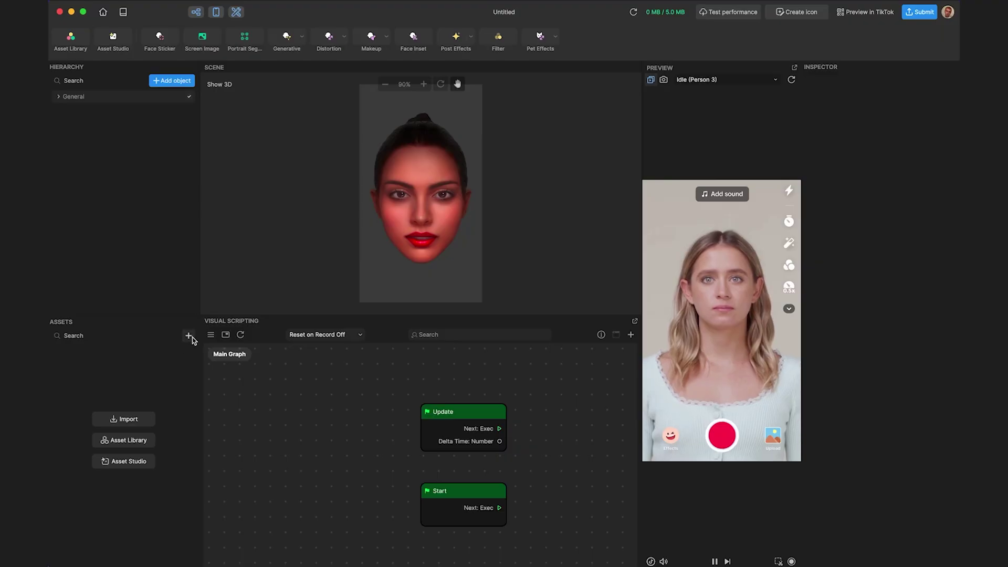
Step: Bring up the Assets panel's create menu and its list of Texture types
click(189, 336)
mouse_move(263, 407)
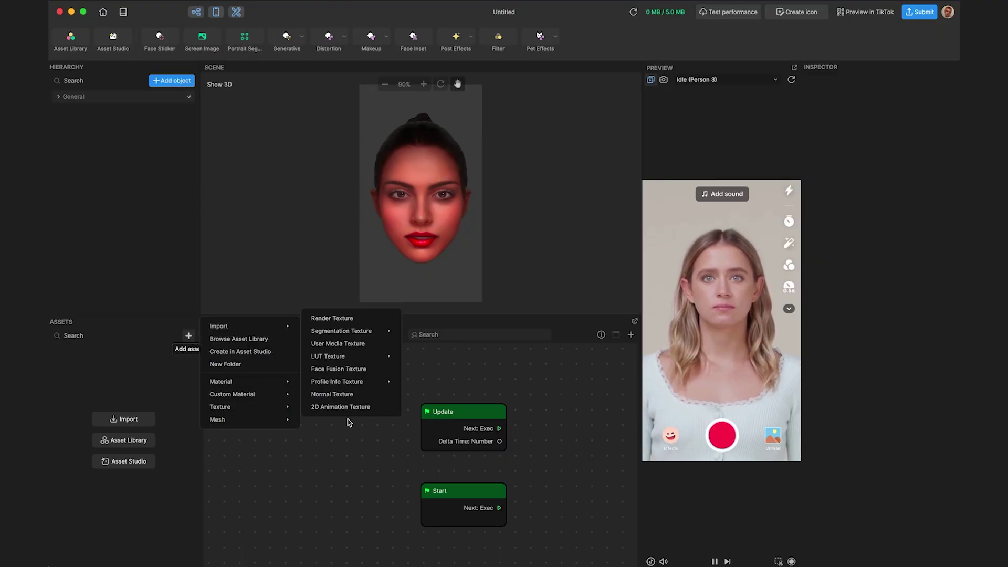
Step: Create a User Media Texture asset and add a Portrait Segmentation object
click(334, 344)
click(163, 82)
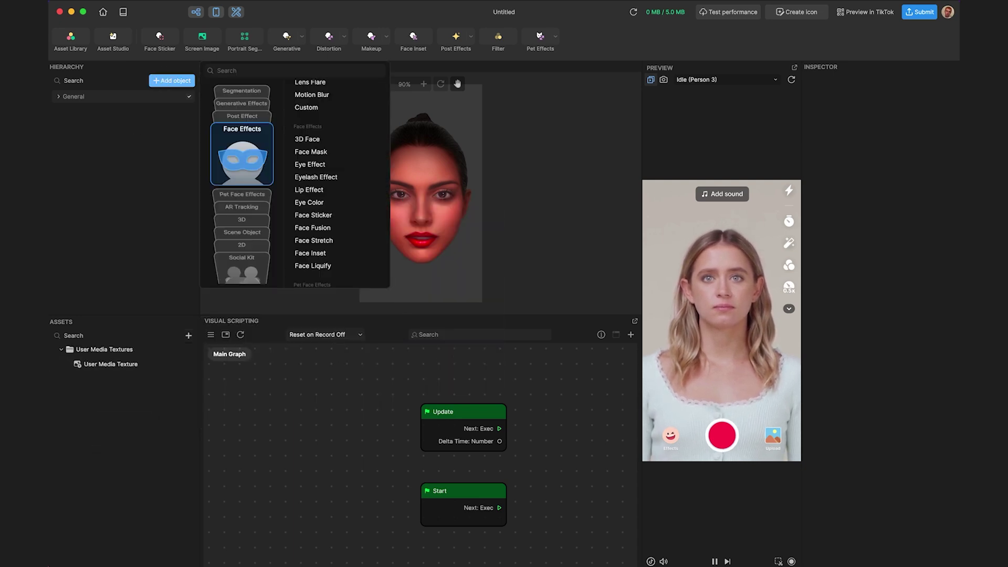
click(241, 91)
click(302, 97)
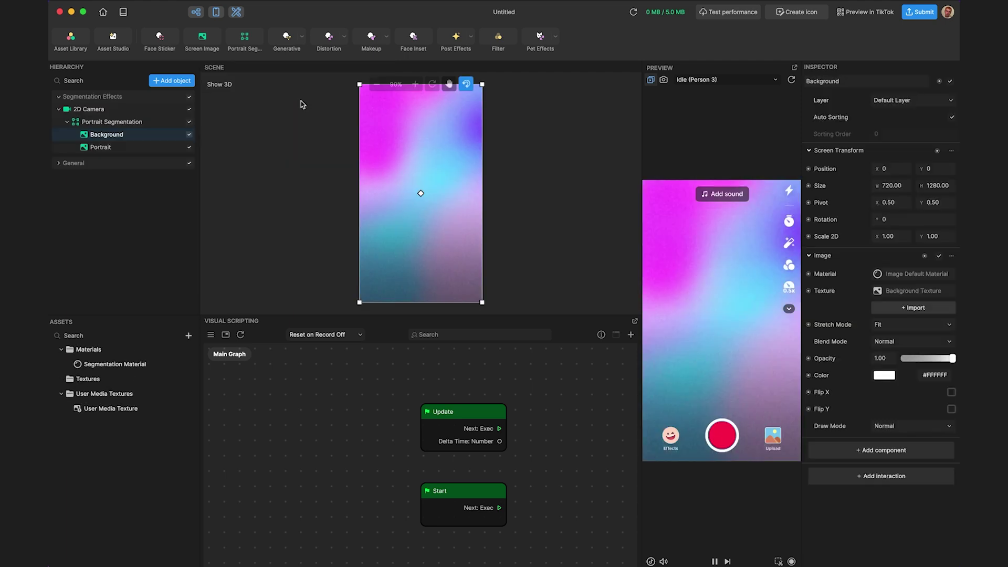
Step: Set the segmentation Background's texture to the User Media Texture
click(924, 291)
scroll(525, 220, down, 5)
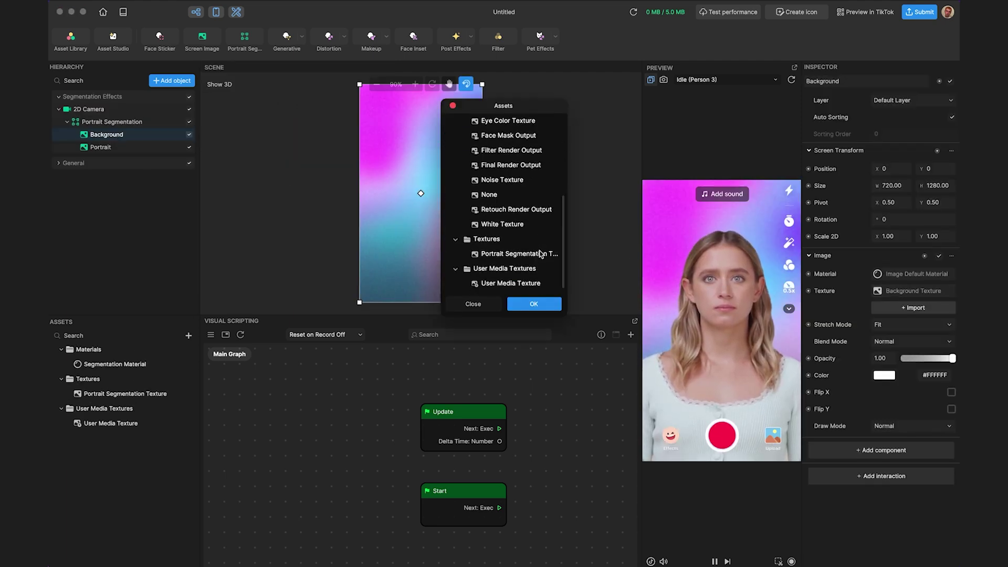
click(509, 283)
click(534, 304)
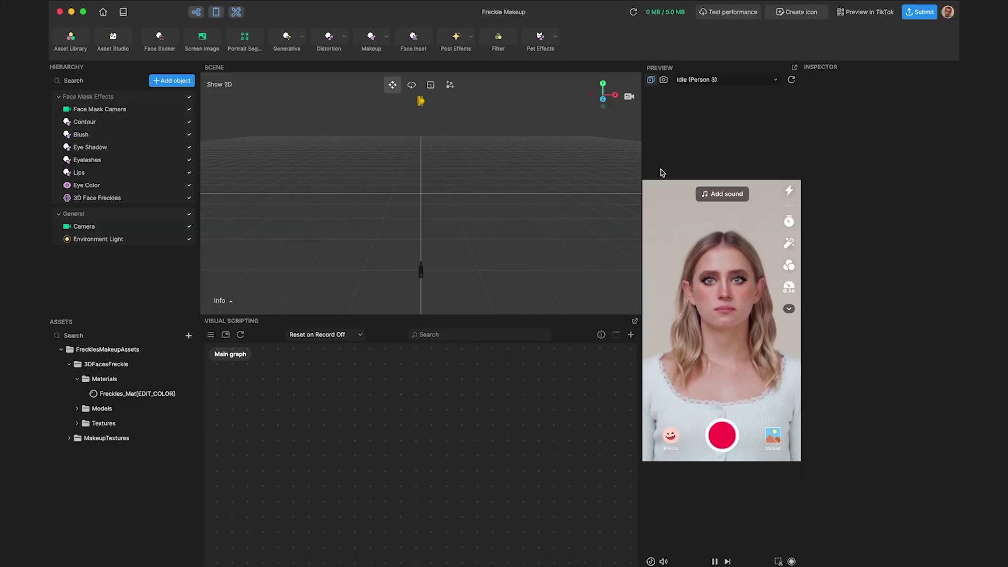
Step: Make an effect icon zoomed in and centred on the face, then go to publishing
click(794, 14)
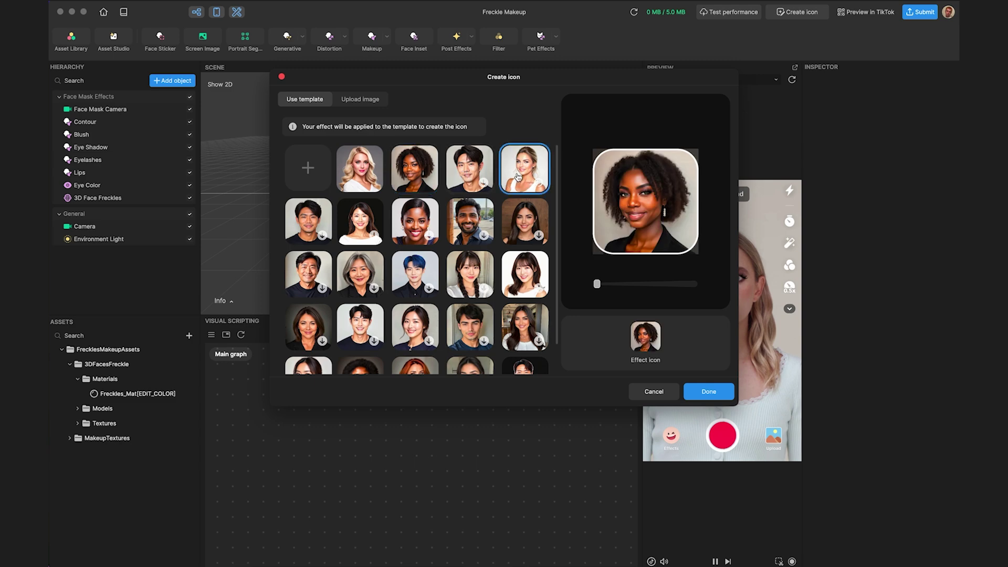
drag(625, 287, 639, 284)
drag(646, 216, 646, 217)
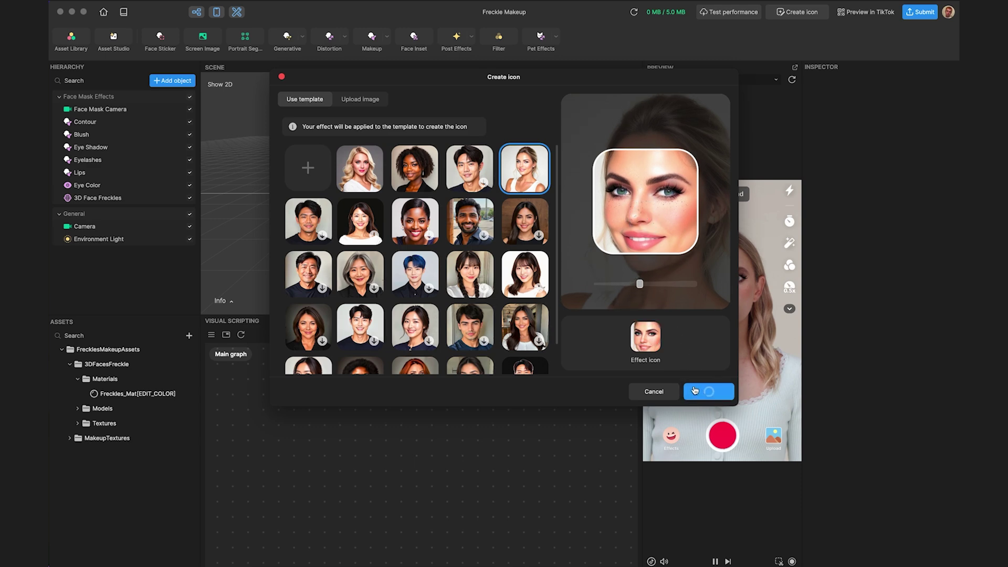
click(921, 12)
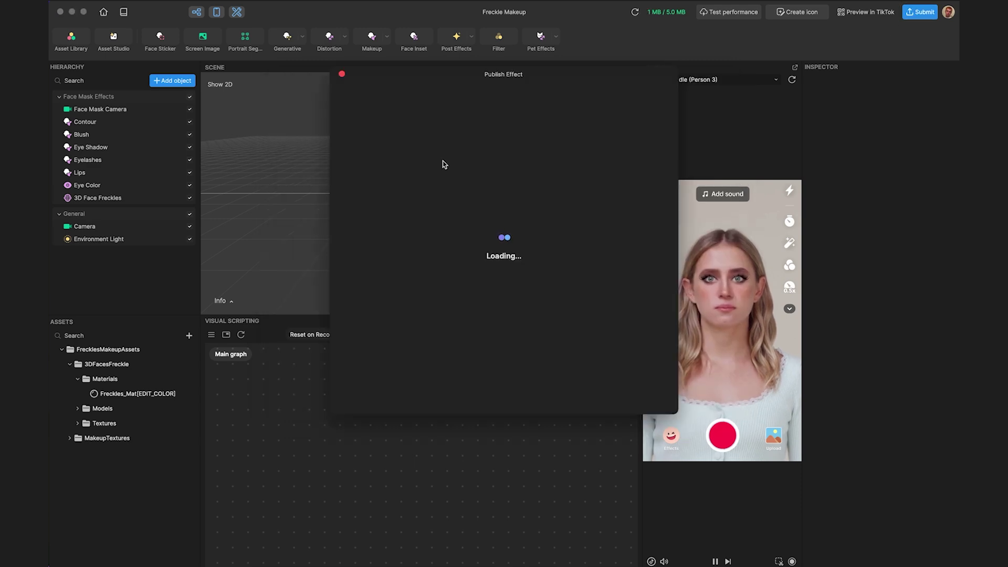
Step: Choose to submit the effect as a new effect
click(450, 206)
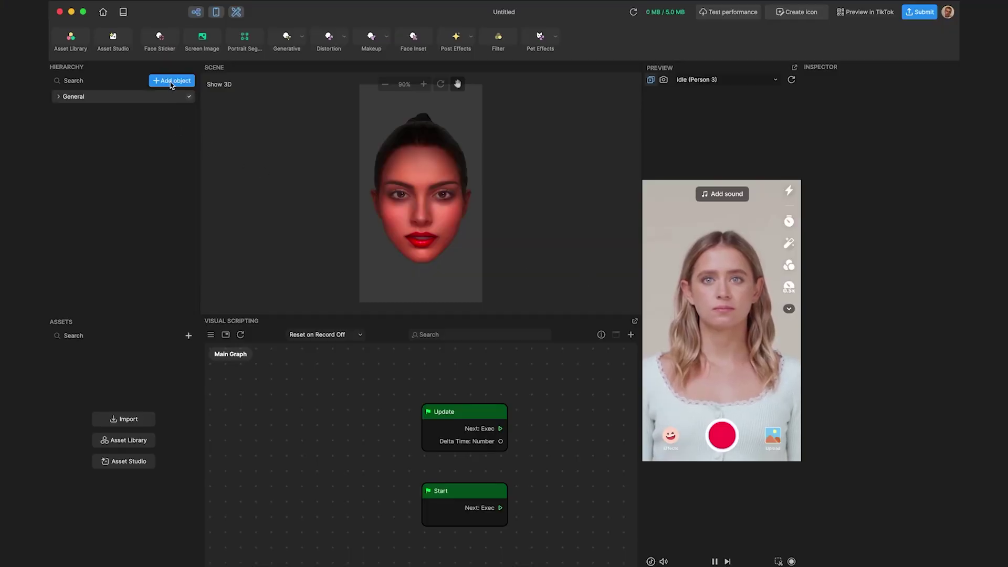
Step: Add an AR Tracking Target Tracker object to the scene
click(172, 82)
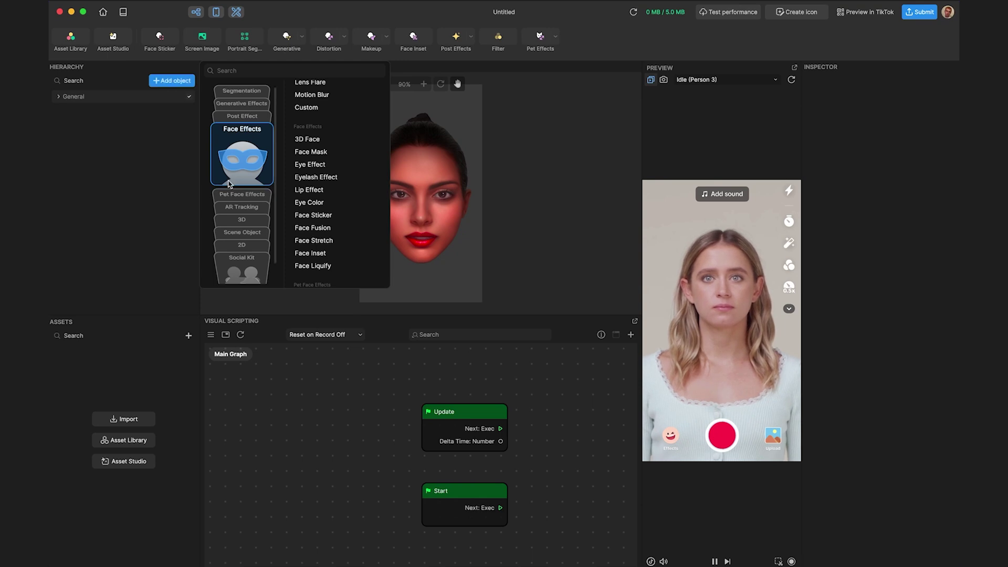
click(234, 208)
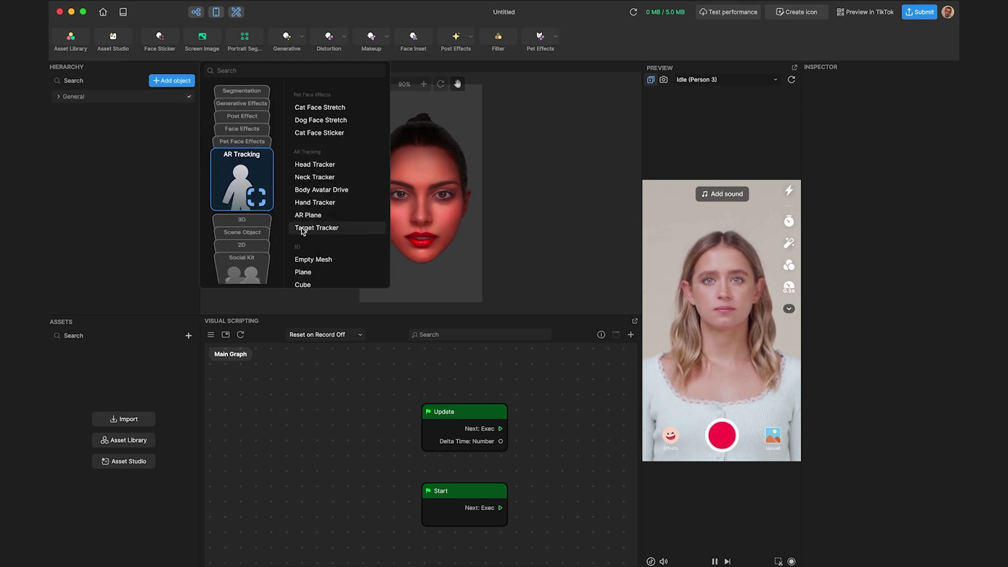
click(303, 229)
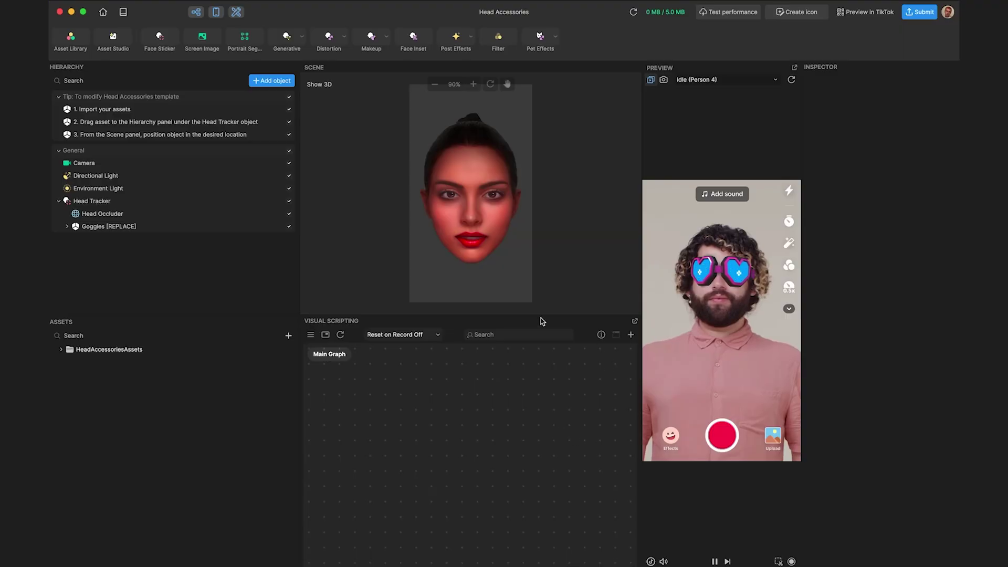
Step: Run a performance test on the effect despite the warning and close the passed results
click(710, 14)
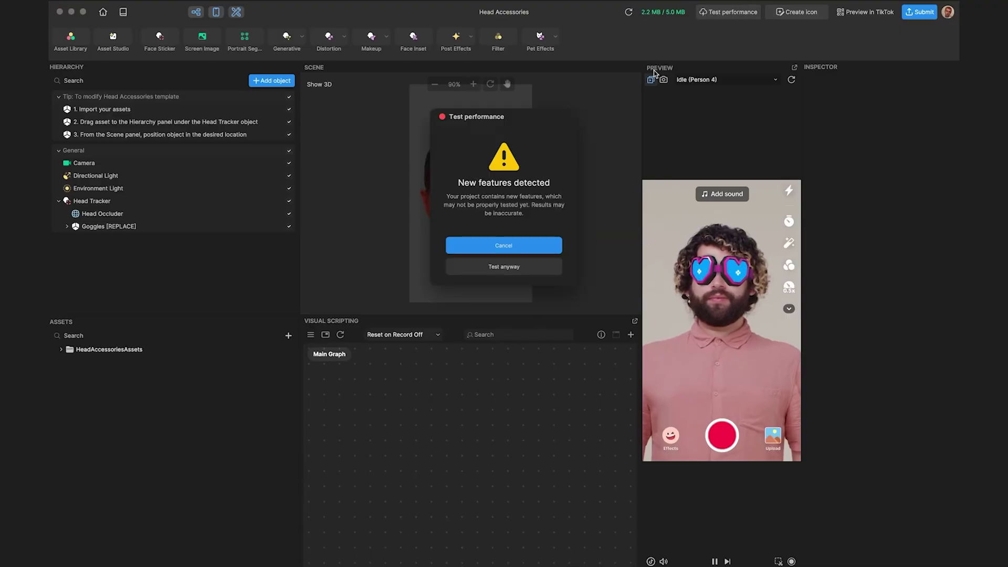
click(506, 266)
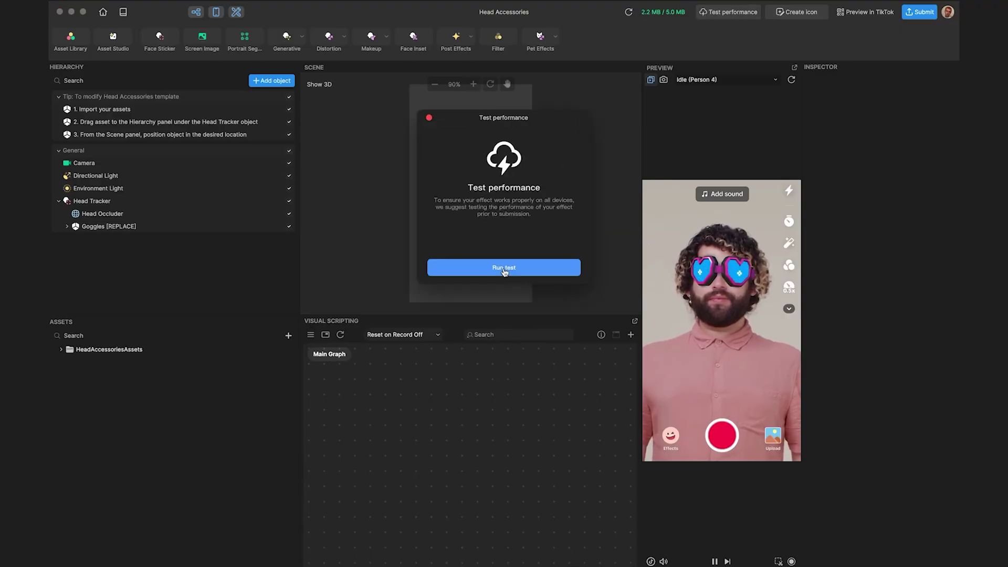
click(504, 271)
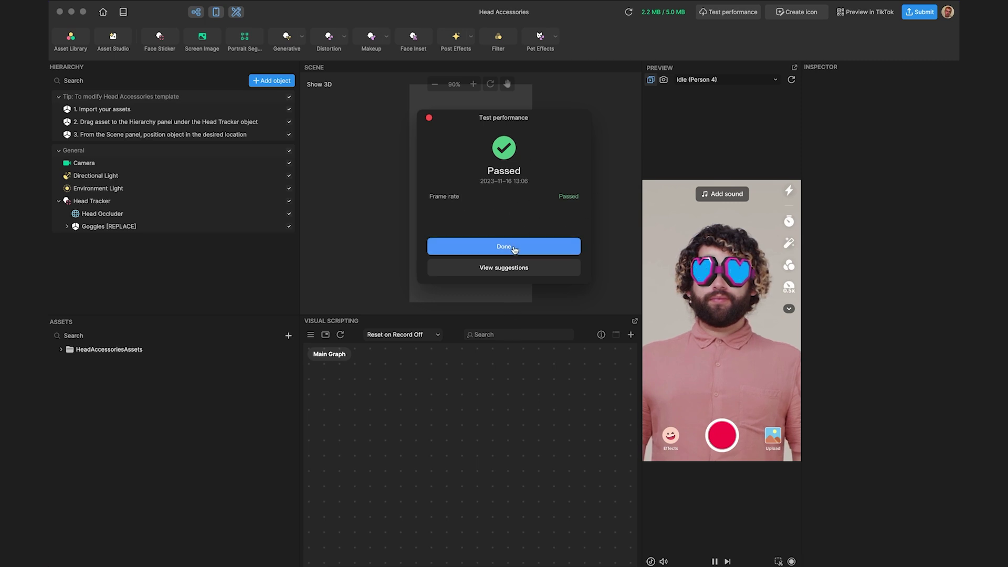
click(514, 249)
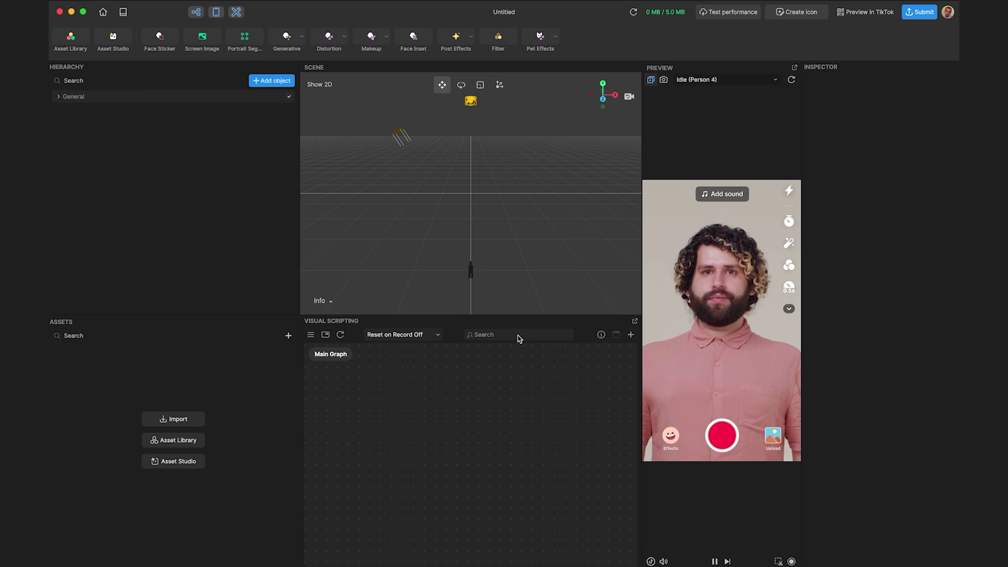
Step: Add a Screen Image object and give it a Screen Touch Draw on touch interaction
click(271, 82)
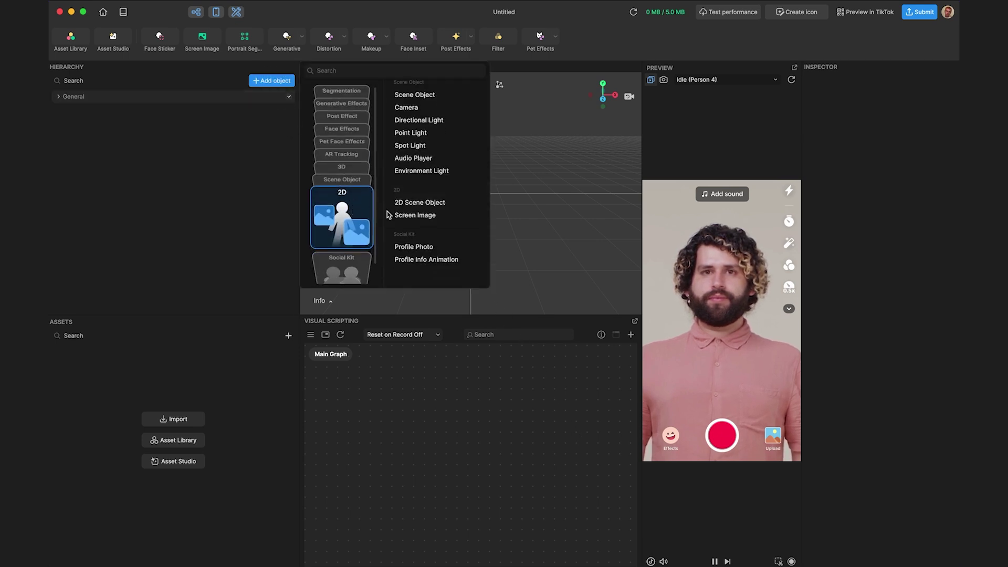
click(399, 217)
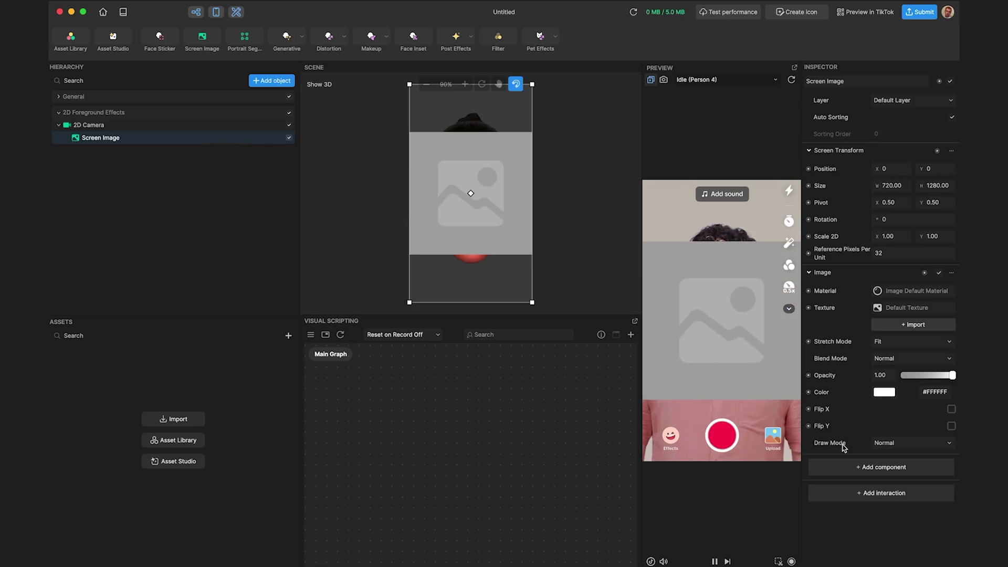
click(865, 495)
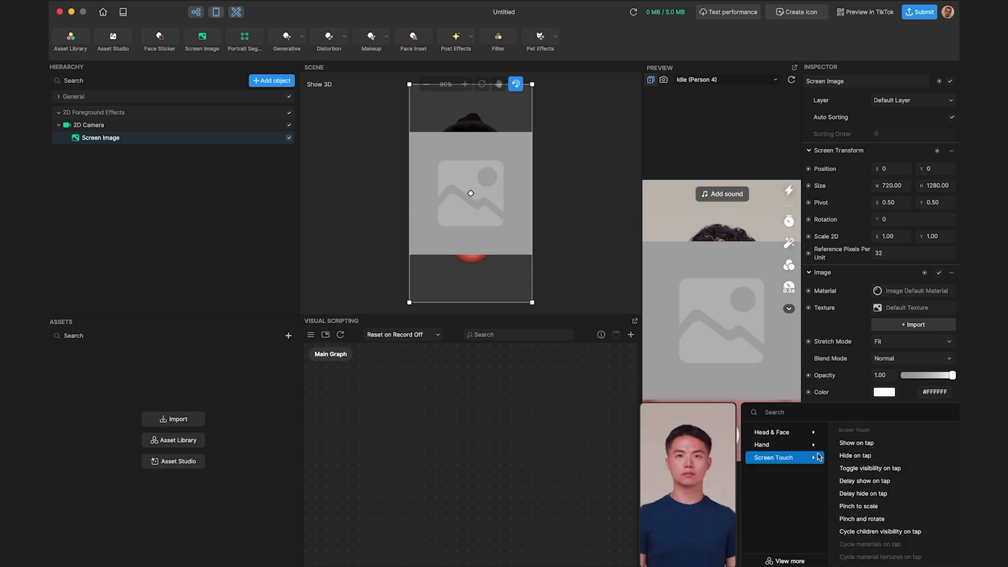
mouse_move(804, 459)
scroll(858, 504, down, 3)
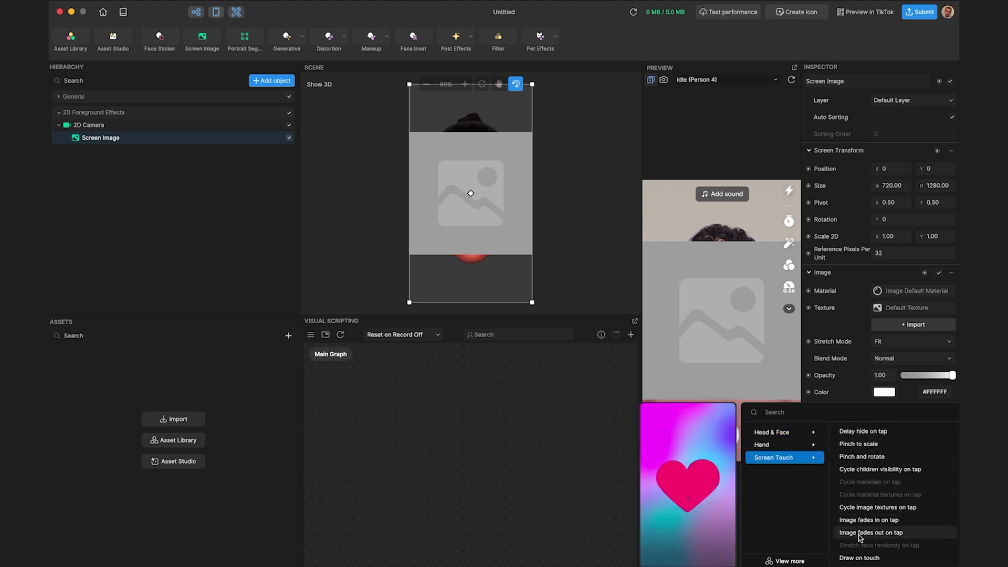
click(860, 559)
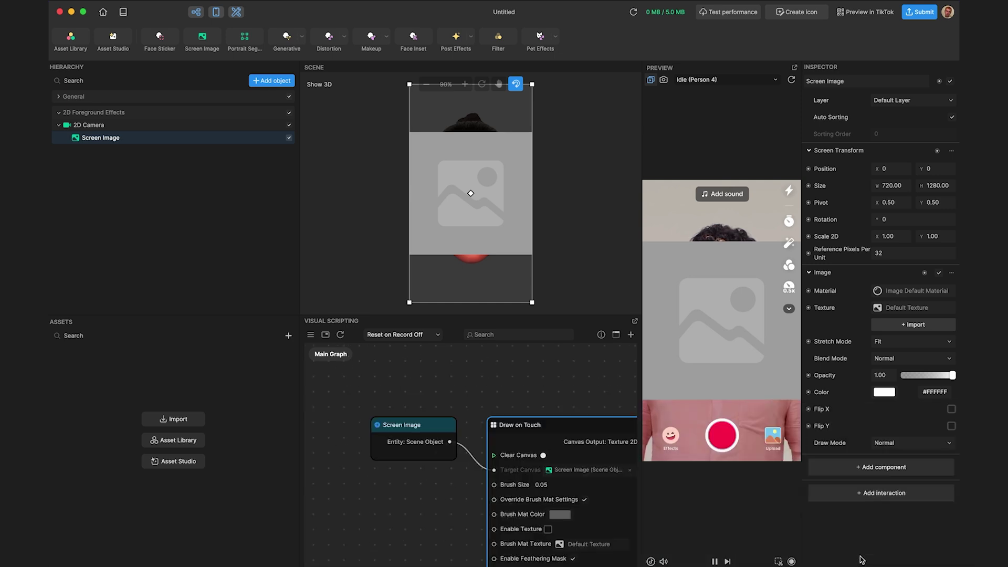
scroll(462, 496, down, 5)
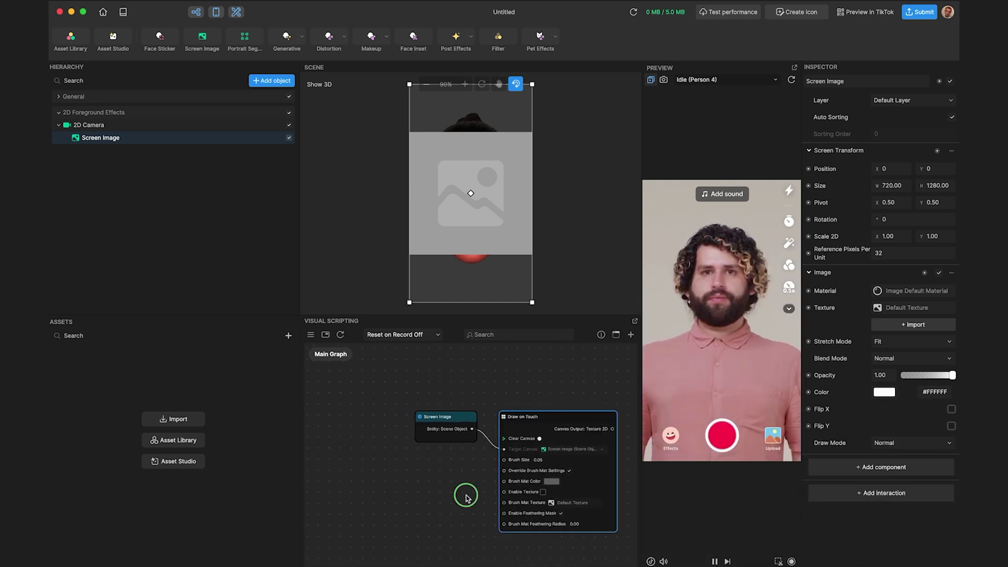
scroll(419, 476, up, 3)
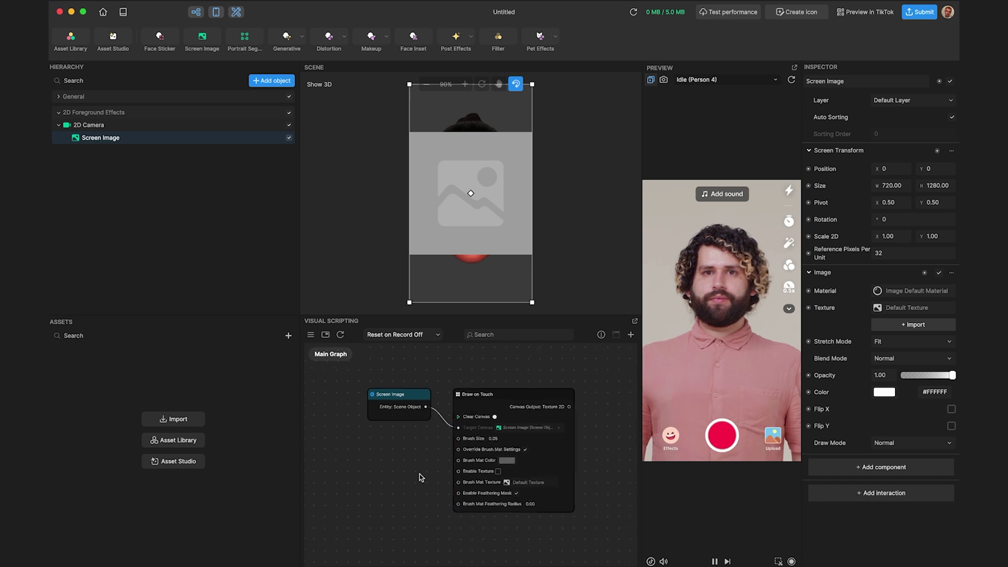